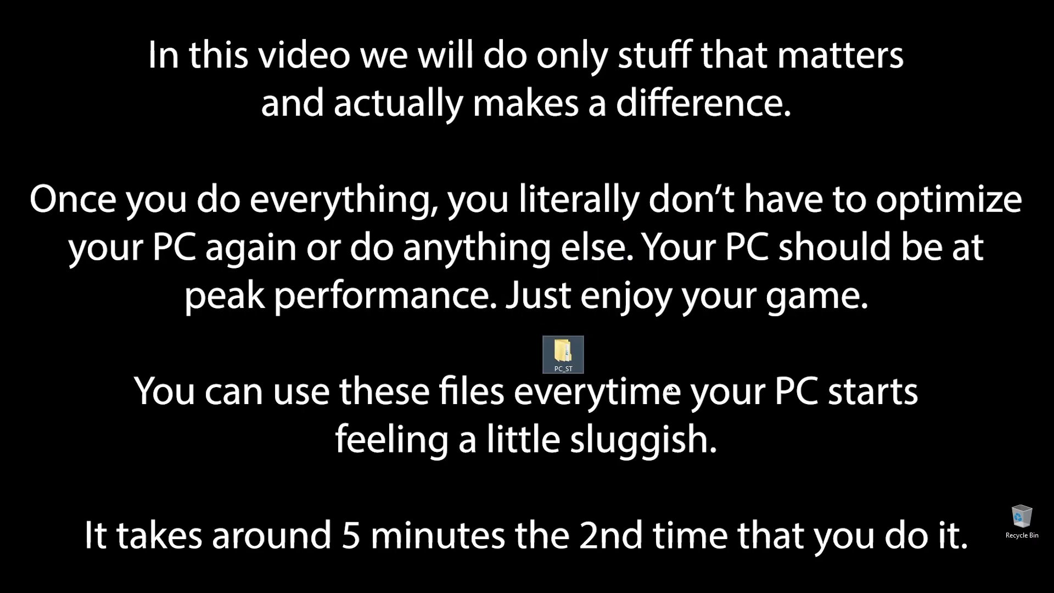
Step: Deselect the PC_ST folder on the desktop
left_click(741, 460)
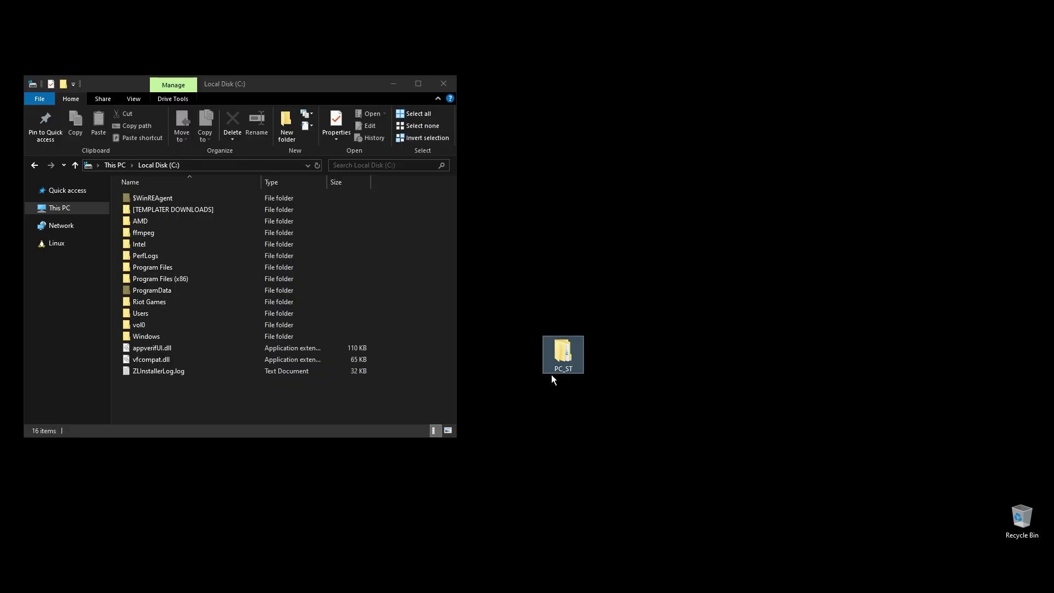
Step: Drag PC_ST onto C:, open it and its 1. Check folder, and select MemTest64.exe
mouse_move(552, 372)
left_mouse_down()
mouse_move(440, 503)
mouse_move(188, 406)
left_mouse_up()
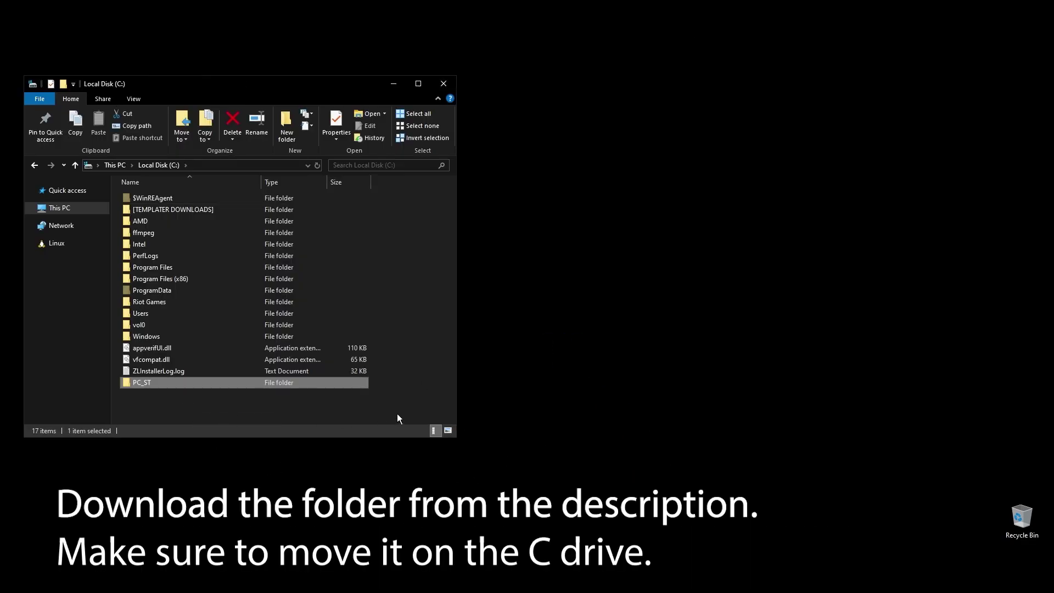
double_click(207, 384)
mouse_move(251, 87)
left_mouse_down()
mouse_move(699, 153)
mouse_move(570, 143)
left_mouse_up()
double_click(463, 238)
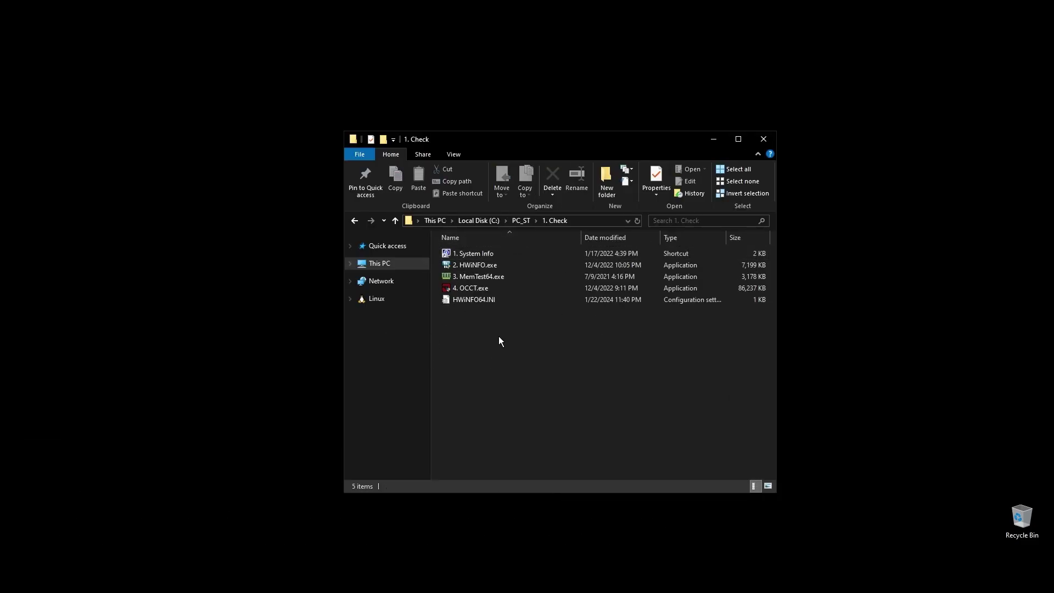
left_click(474, 281)
Step: Launch MemTest64, highlight the Module 1 and Module 3 DDR4 3200 MHz lines, then close it
double_click(473, 279)
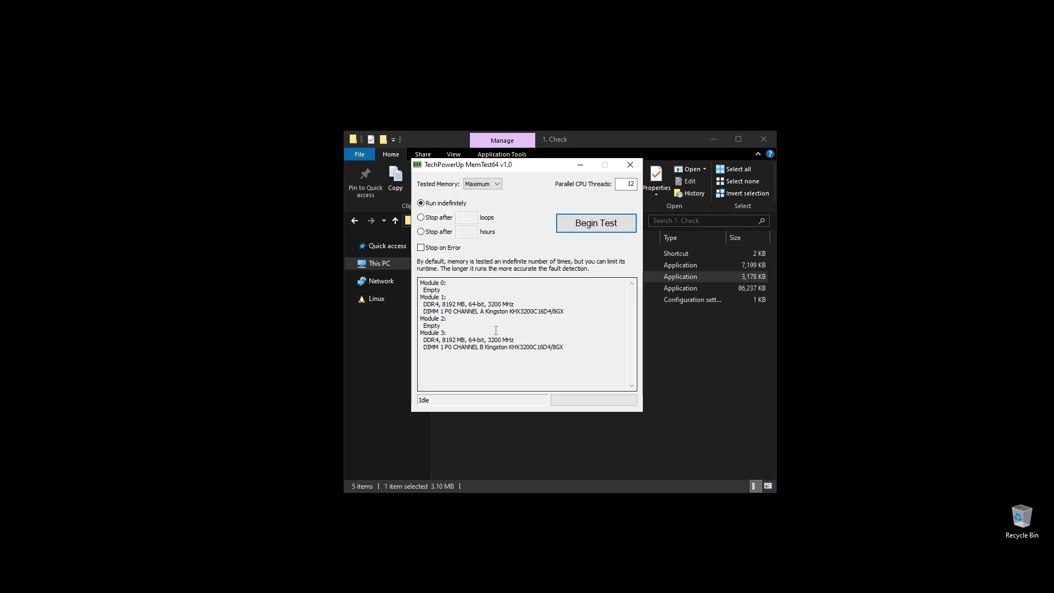
left_click_drag(422, 304, 532, 306)
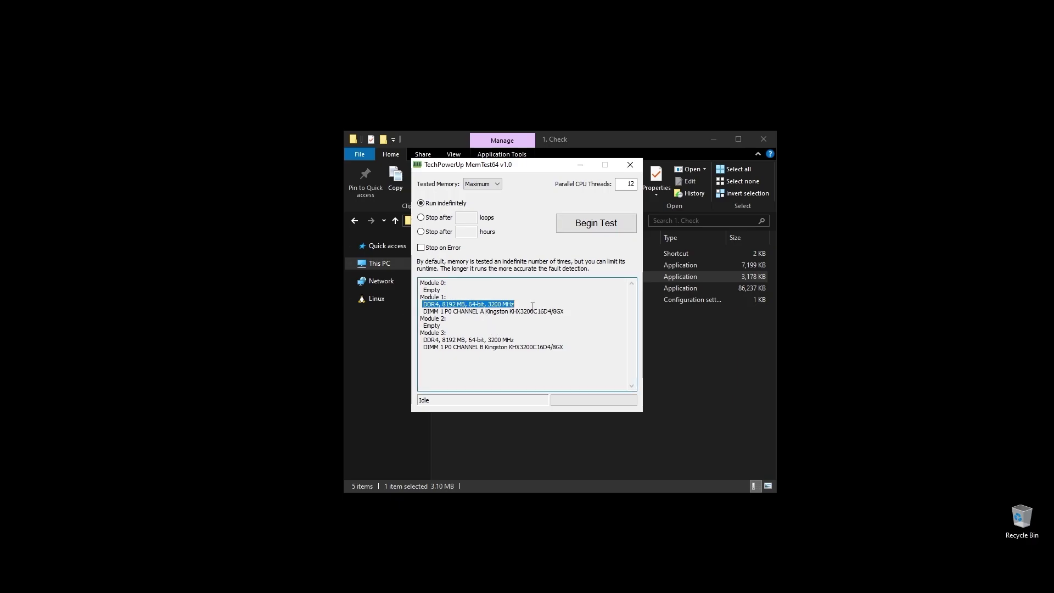
left_click_drag(427, 340, 534, 340)
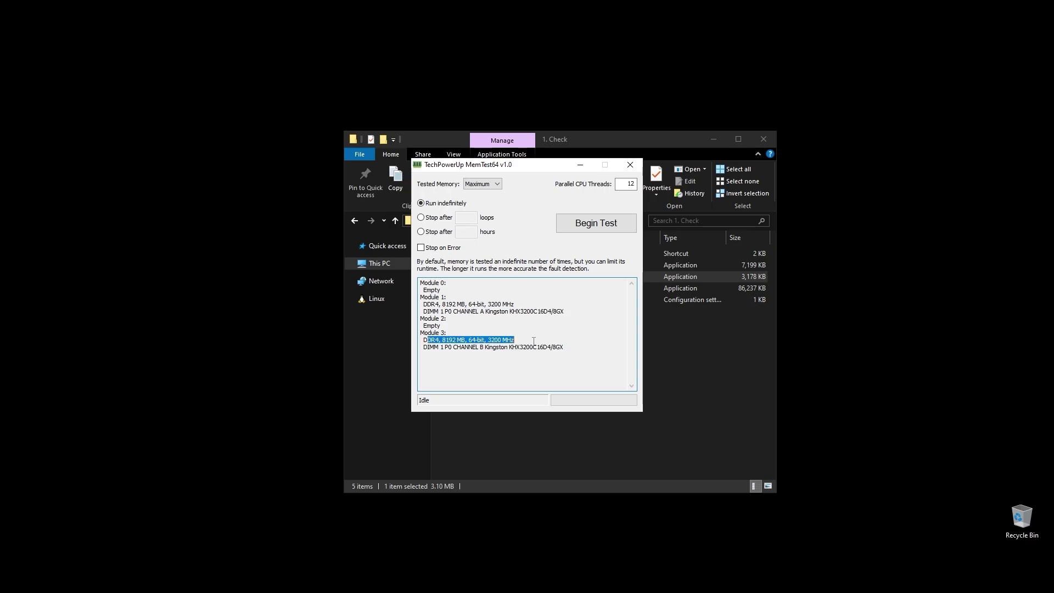
left_click_drag(423, 340, 575, 336)
left_click(625, 165)
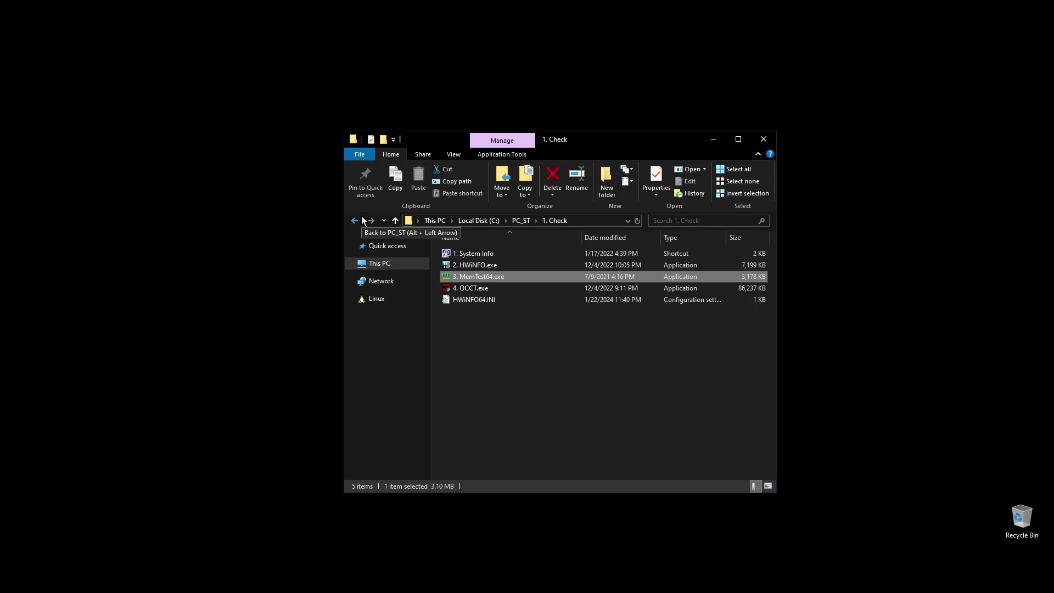
Step: Launch OCCT and start a CPU stress test in Extreme mode with Steady load
left_click(473, 290)
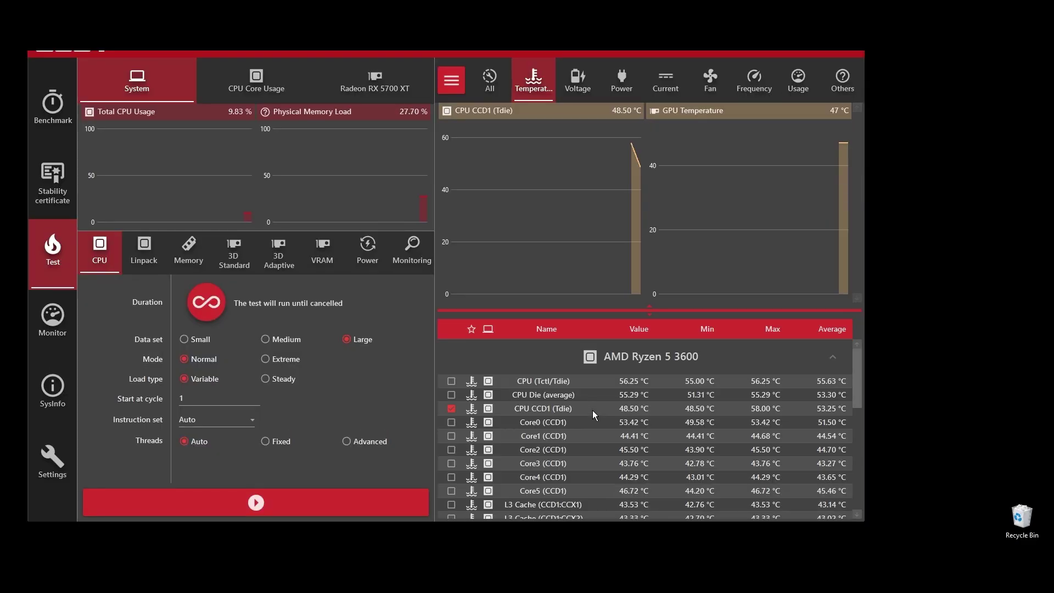
left_click(270, 357)
left_click(268, 381)
left_click(295, 504)
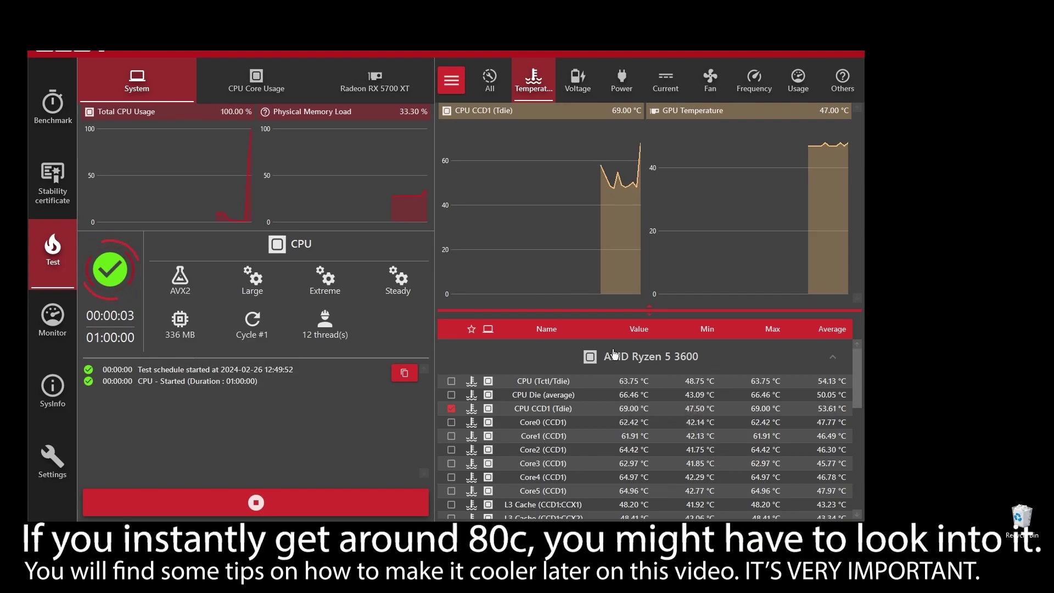
Step: Check the clock frequency and temperature readings, then stop the CPU test
left_click(753, 80)
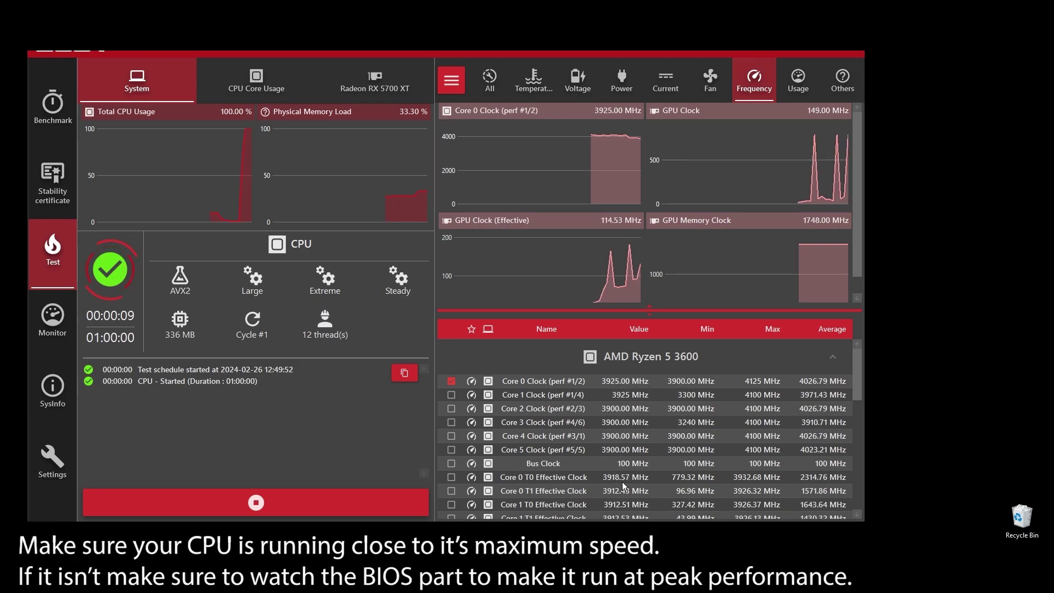
left_click(547, 81)
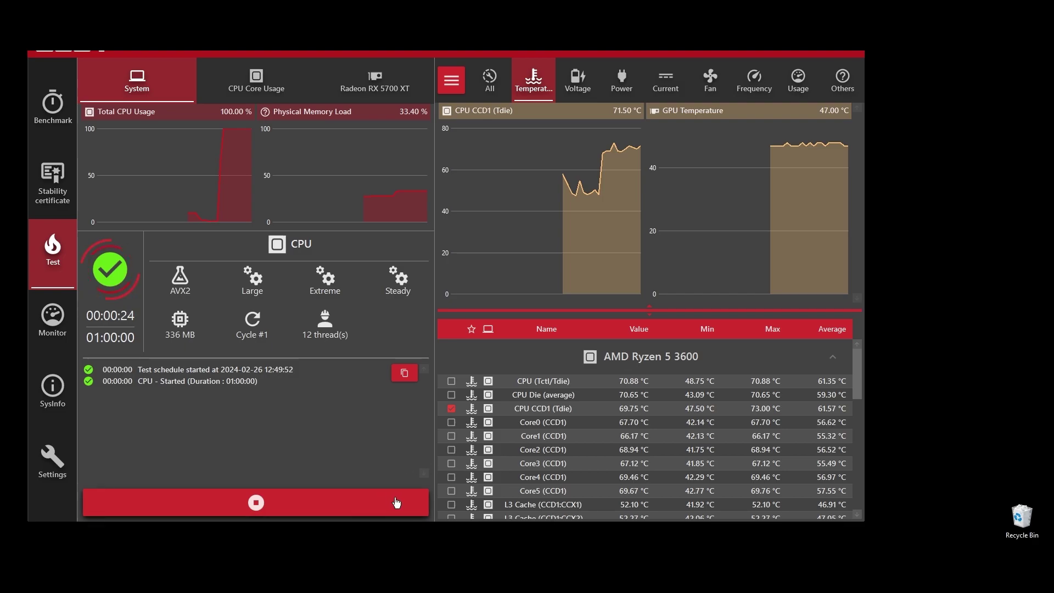
left_click(396, 503)
Step: Close OCCT and open the PC_ST folder's 2. Install subfolder
left_click(847, 53)
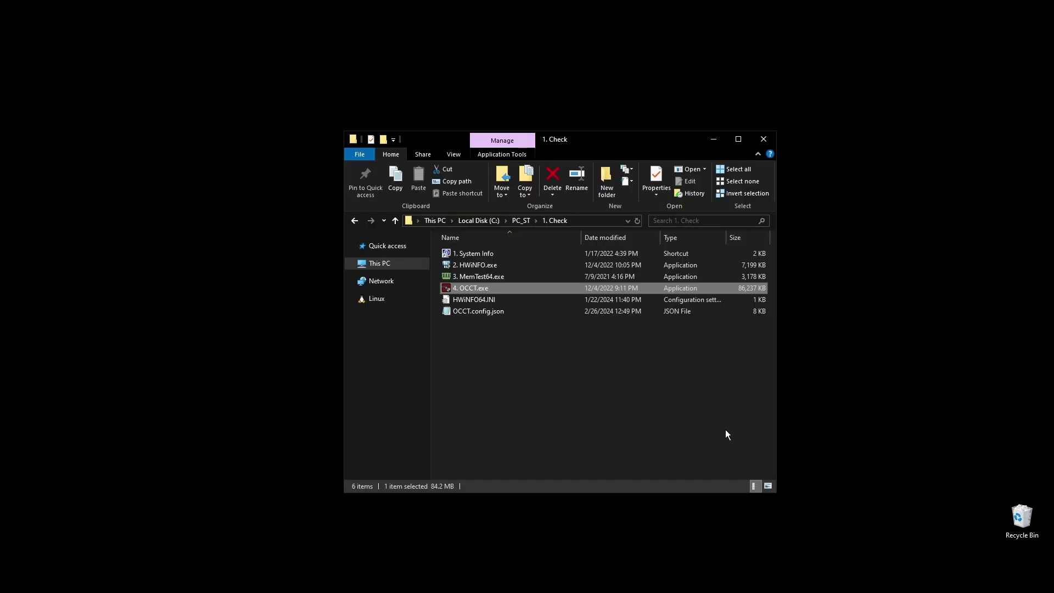
left_click(553, 365)
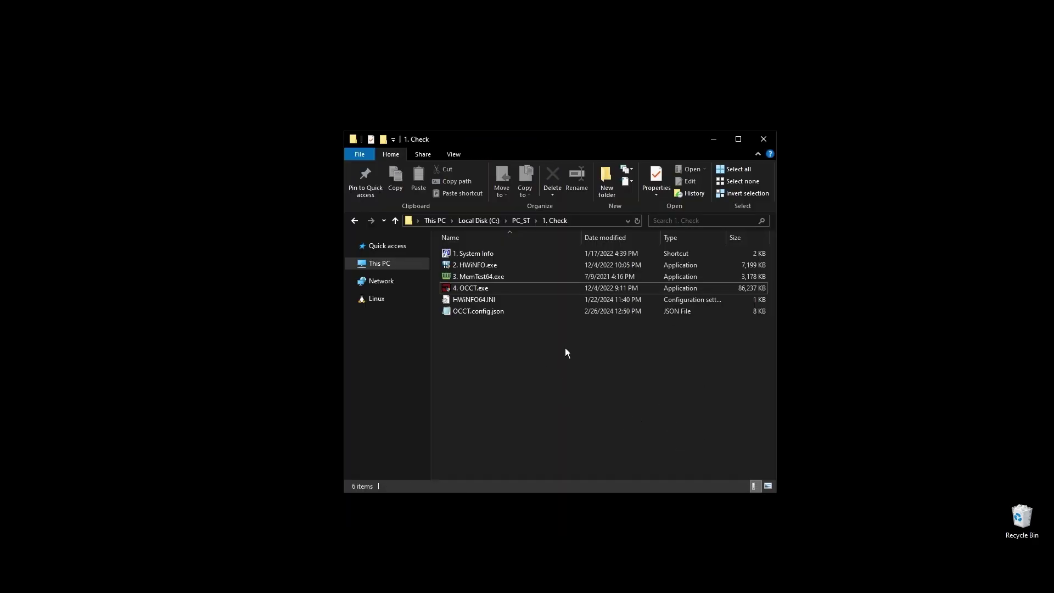
left_click(353, 221)
double_click(467, 252)
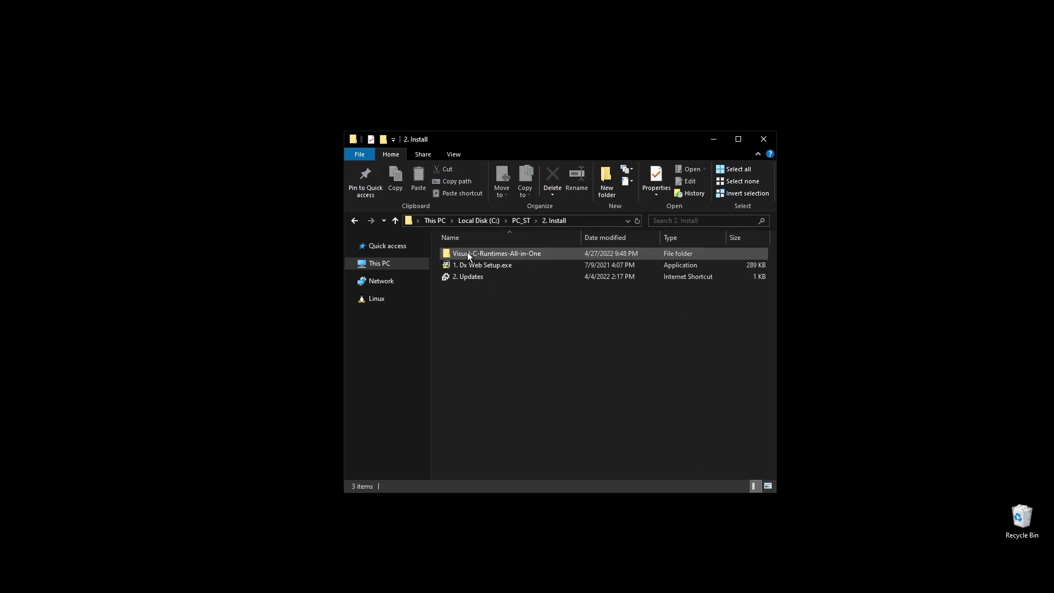
Step: Launch 1. Dx Web Setup, accept the license and decline the Bing Bar
left_click(489, 265)
double_click(489, 264)
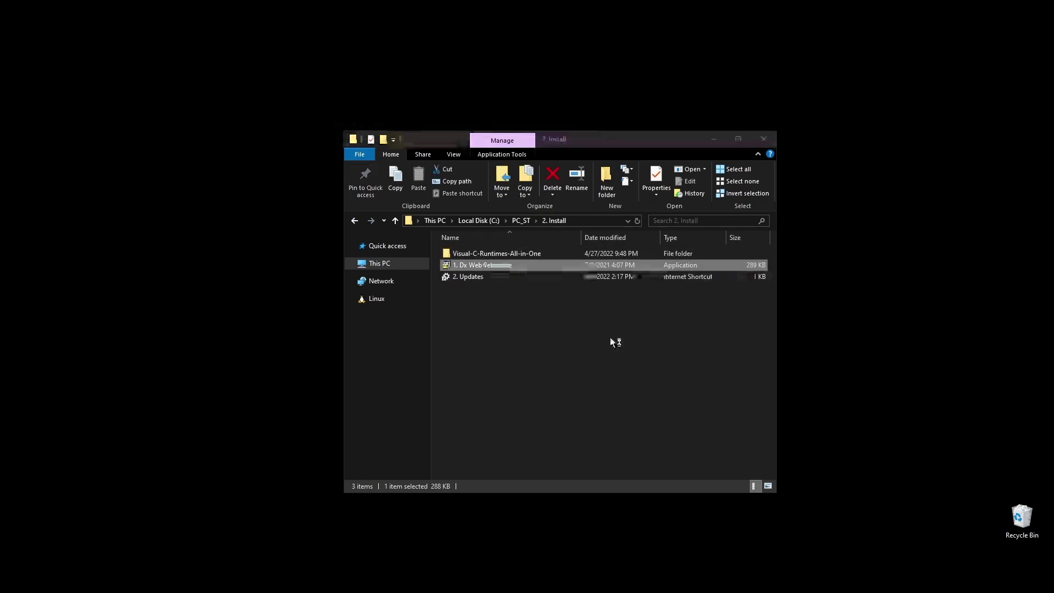
left_click(260, 272)
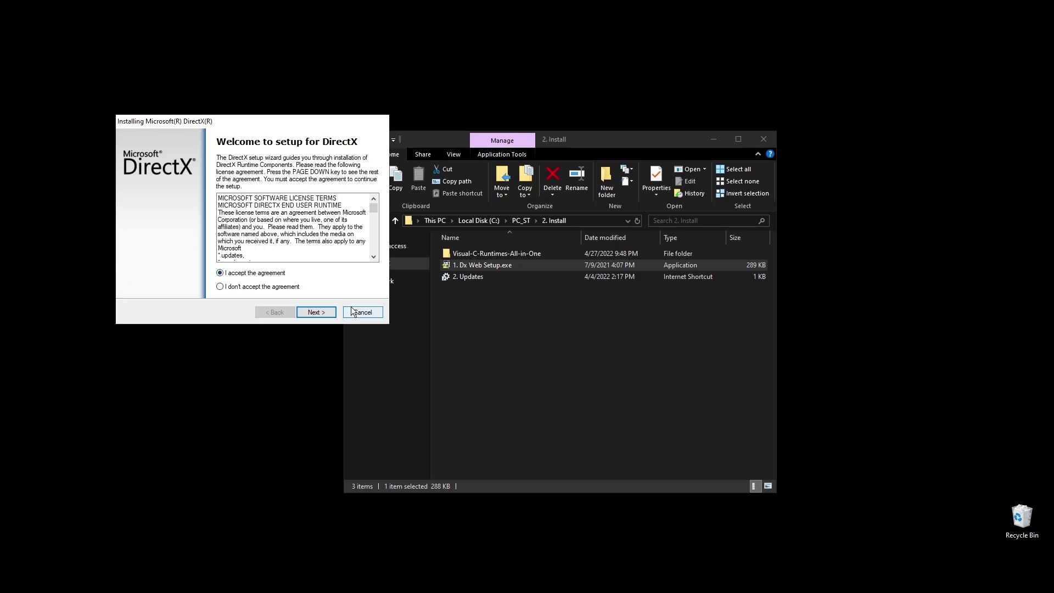
left_click(317, 313)
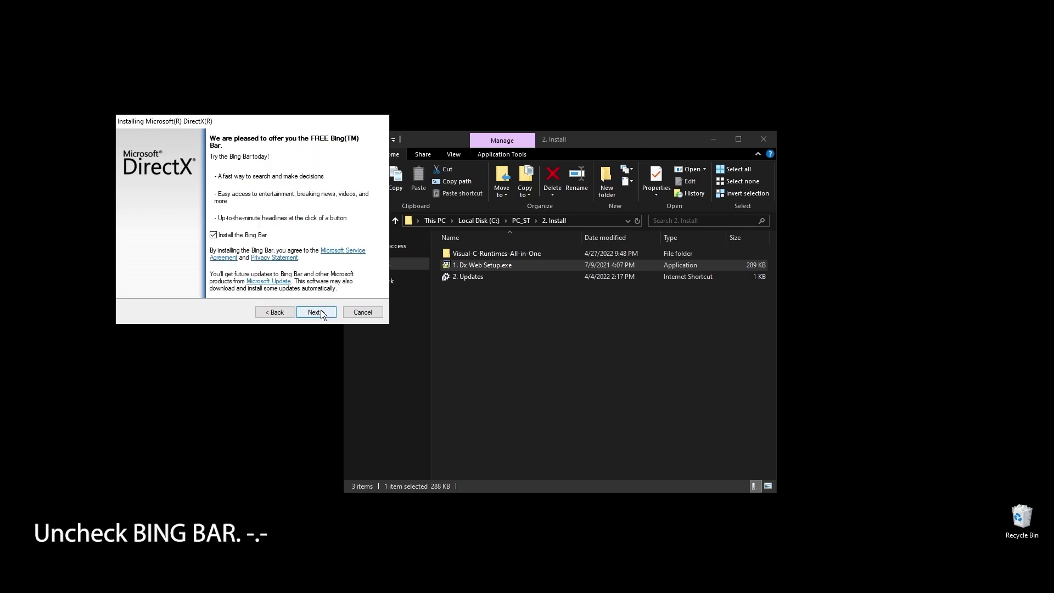
left_click(214, 236)
left_click(313, 313)
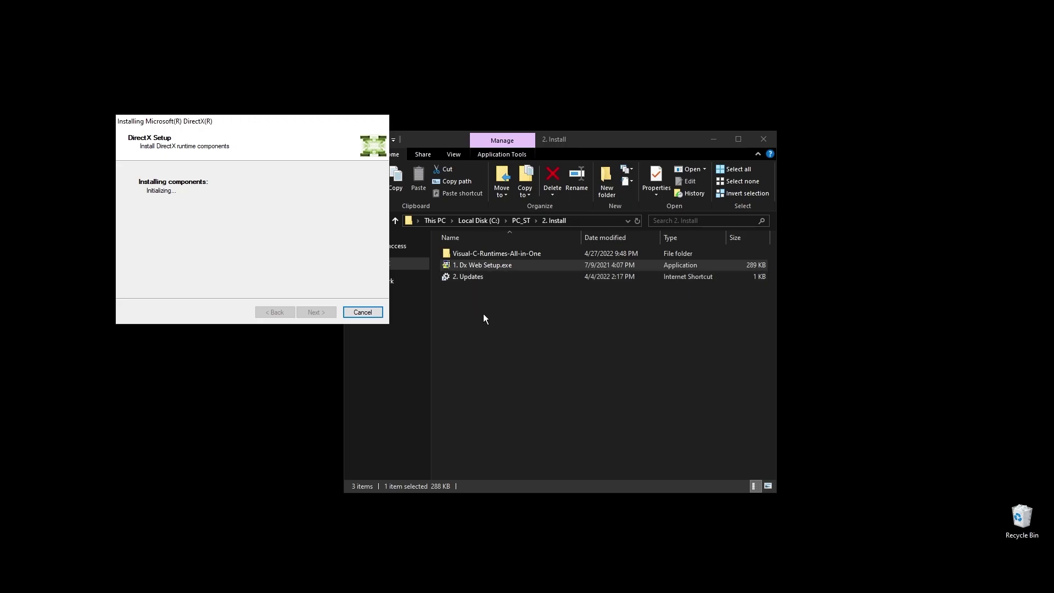
Step: Resume Windows Update from the 2. Updates shortcut and finish the DirectX setup
double_click(466, 276)
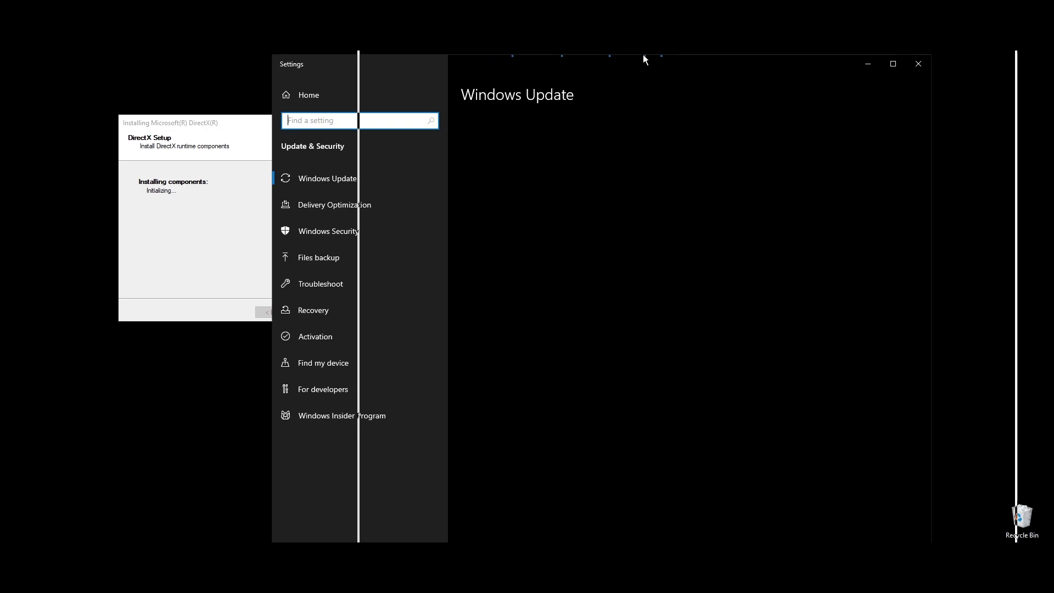
left_click(620, 167)
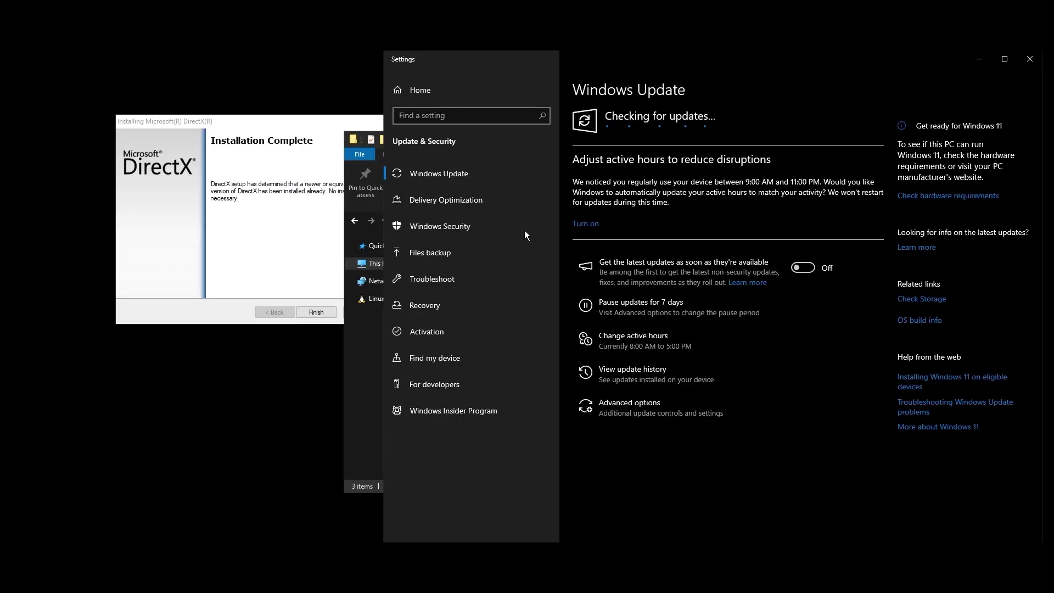
left_click(321, 265)
left_click(328, 315)
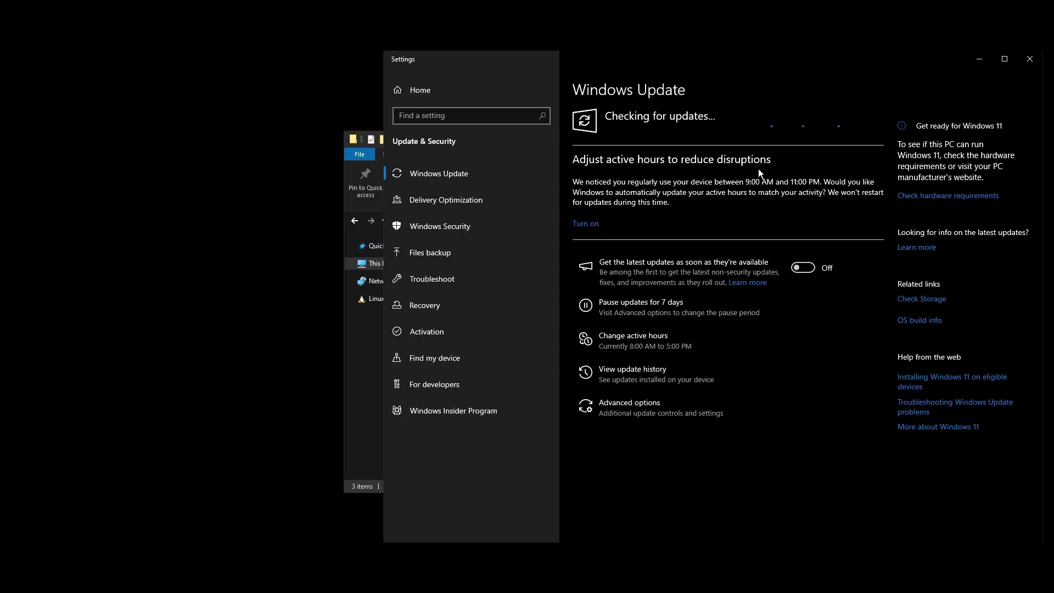
Step: Arrange the windows side by side and run Visual-C-Runtimes-All-in-One's install_all.bat as administrator
left_click_drag(382, 271, 730, 196)
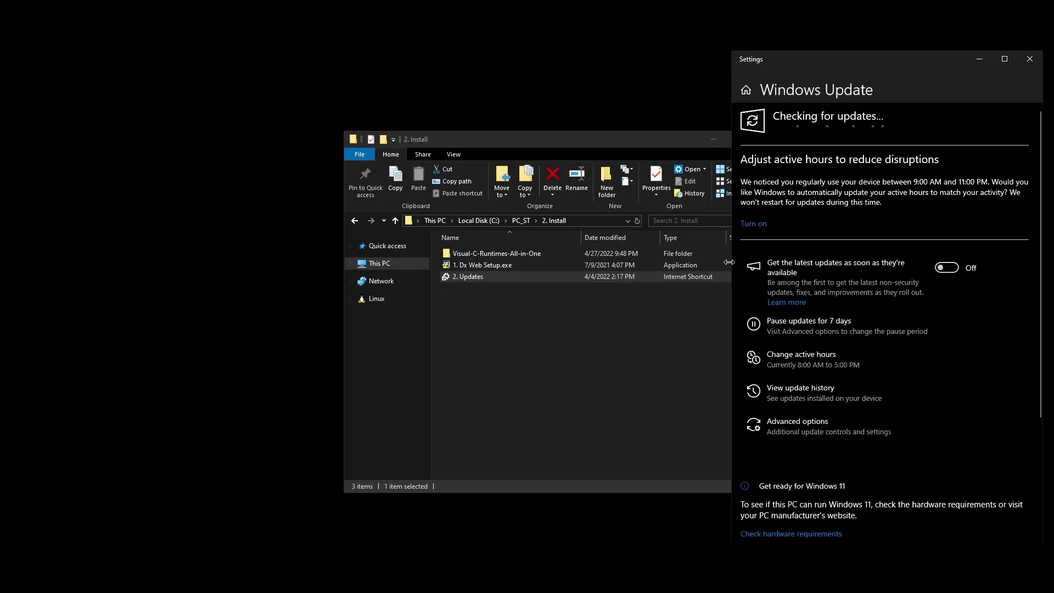
left_click_drag(583, 139, 321, 133)
left_click_drag(785, 61, 692, 65)
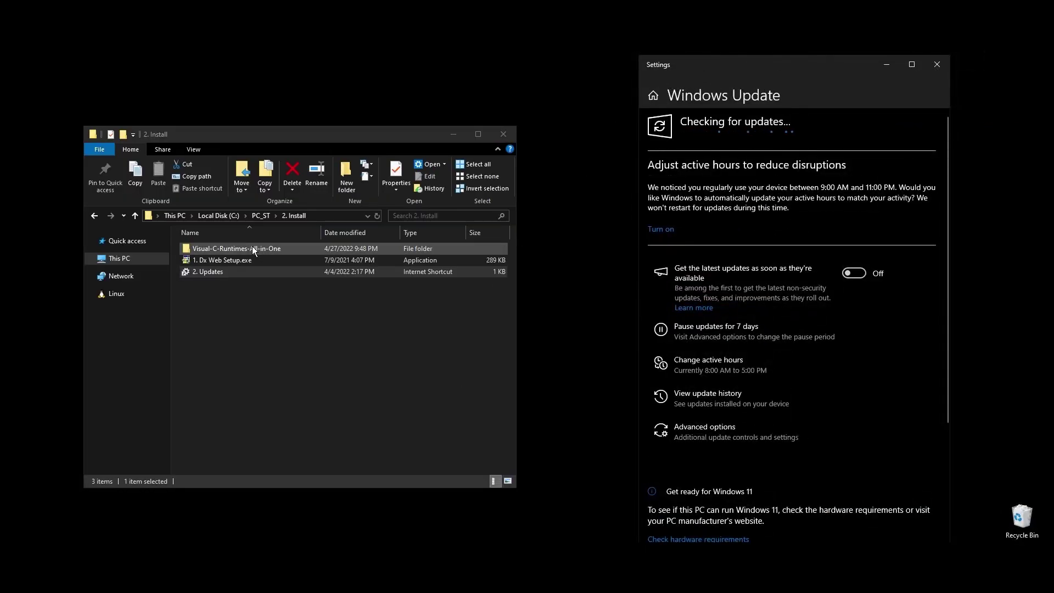
double_click(252, 247)
right_click(201, 252)
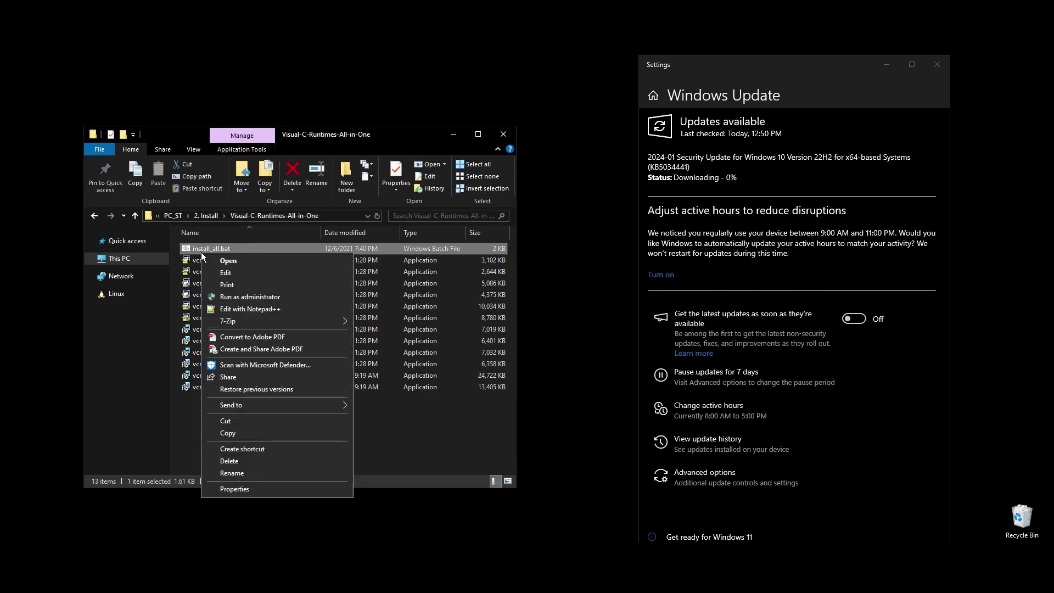
left_click(256, 297)
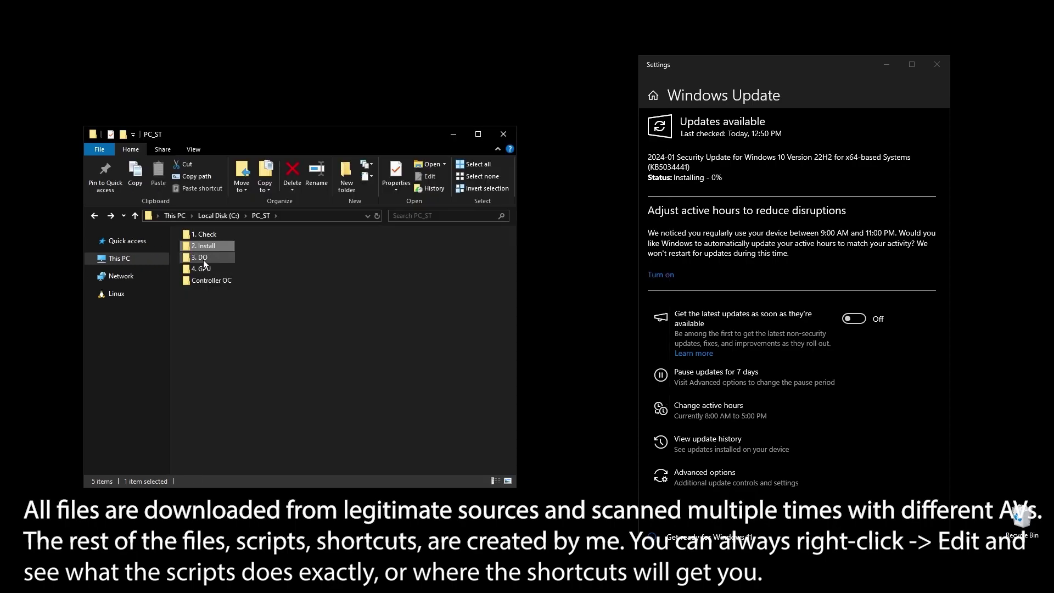
Step: Open 3. DO, run 2. PP.cmd and dismiss its finished prompt
double_click(204, 259)
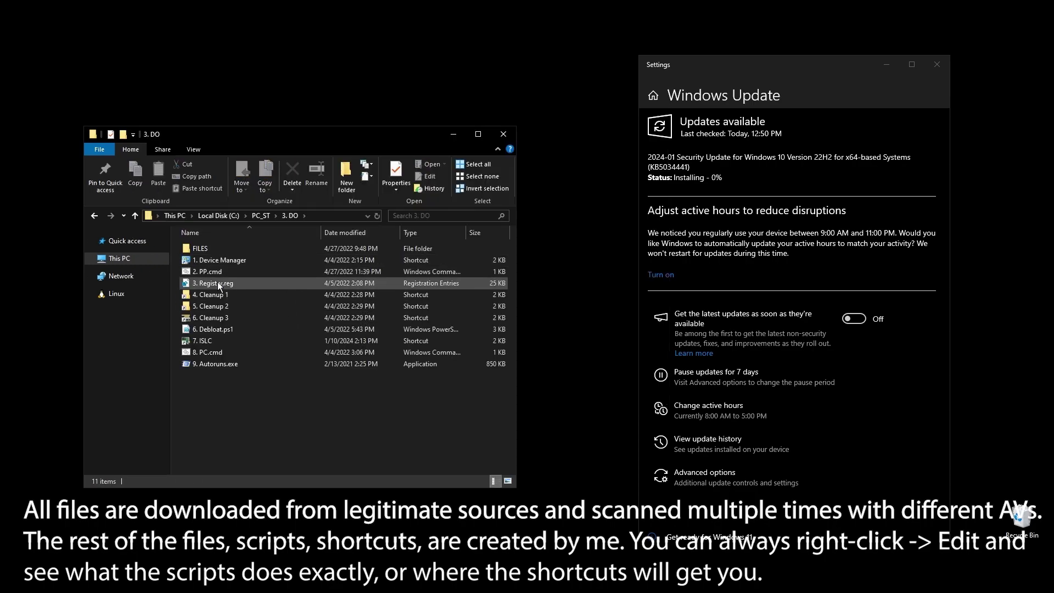
double_click(206, 273)
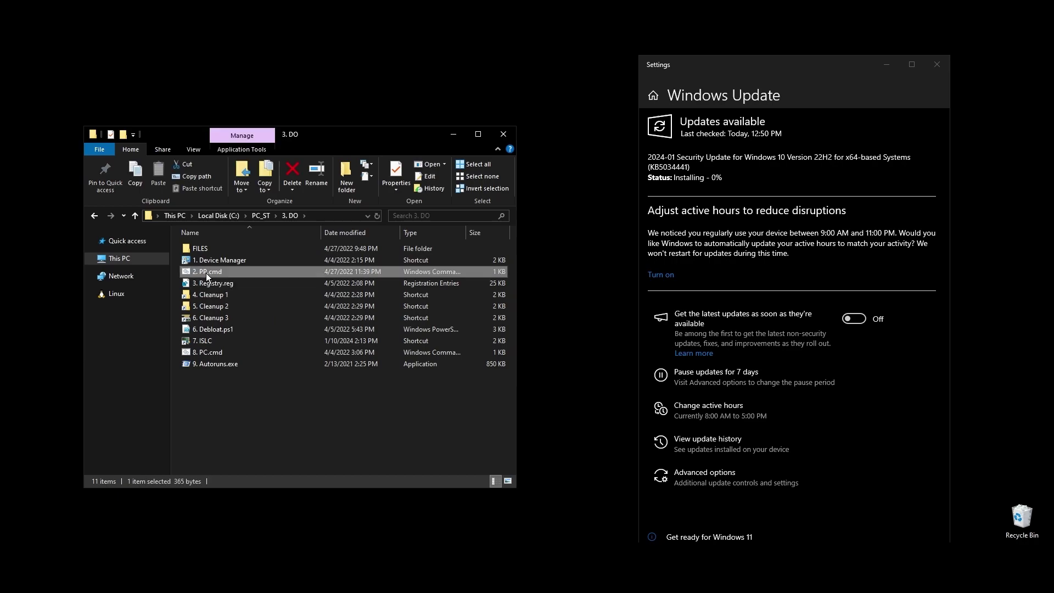
key("Return")
Step: Open 3. Registry.reg in Notepad++, review its 599 lines and return to the top
right_click(222, 284)
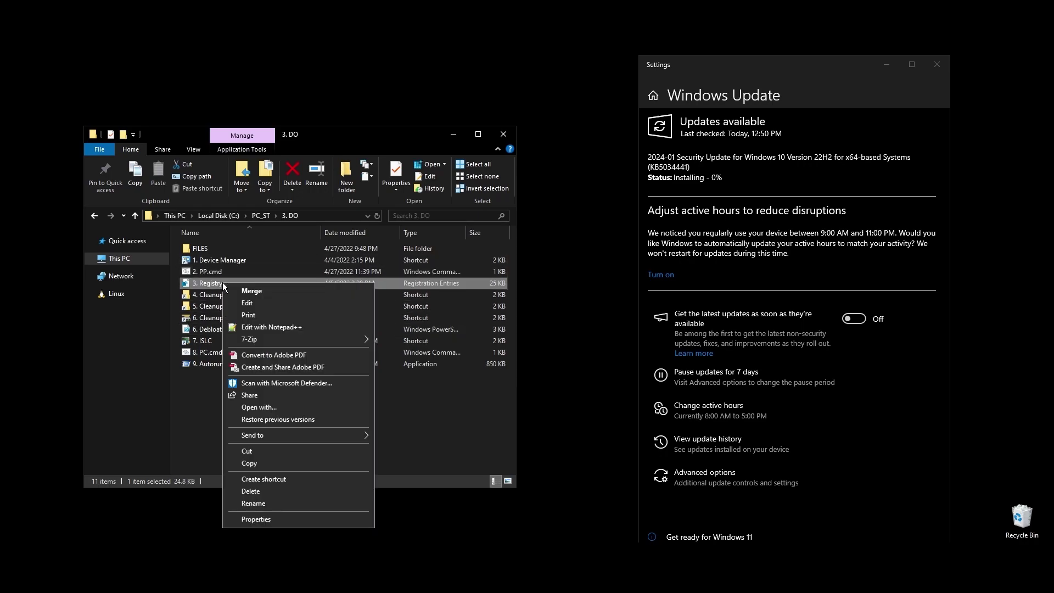
left_click(272, 326)
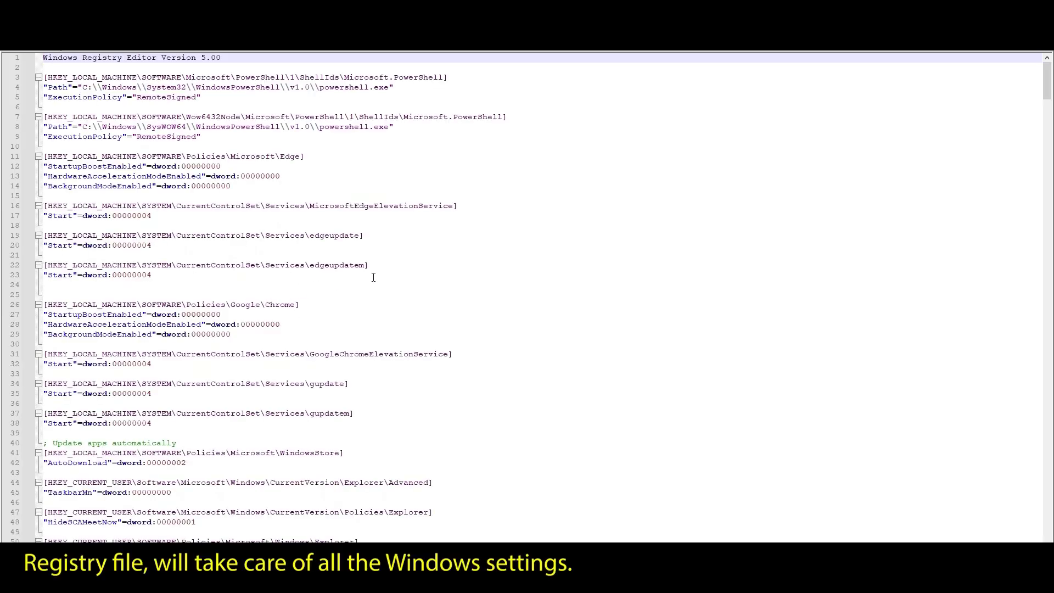
scroll(331, 262, "down", 3)
scroll(492, 292, "down", 4)
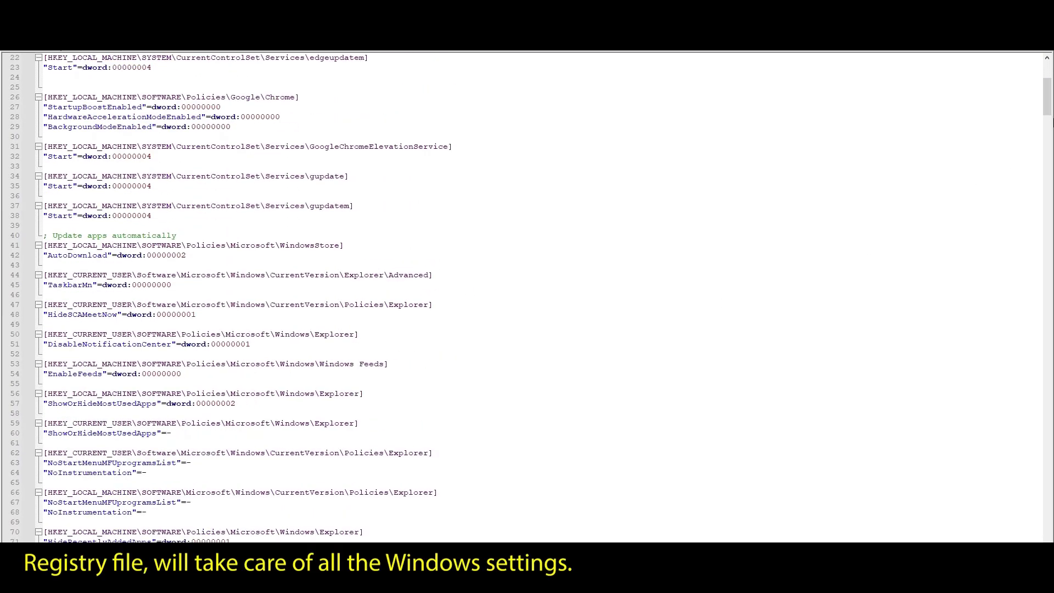
left_click_drag(1044, 107, 1030, 178)
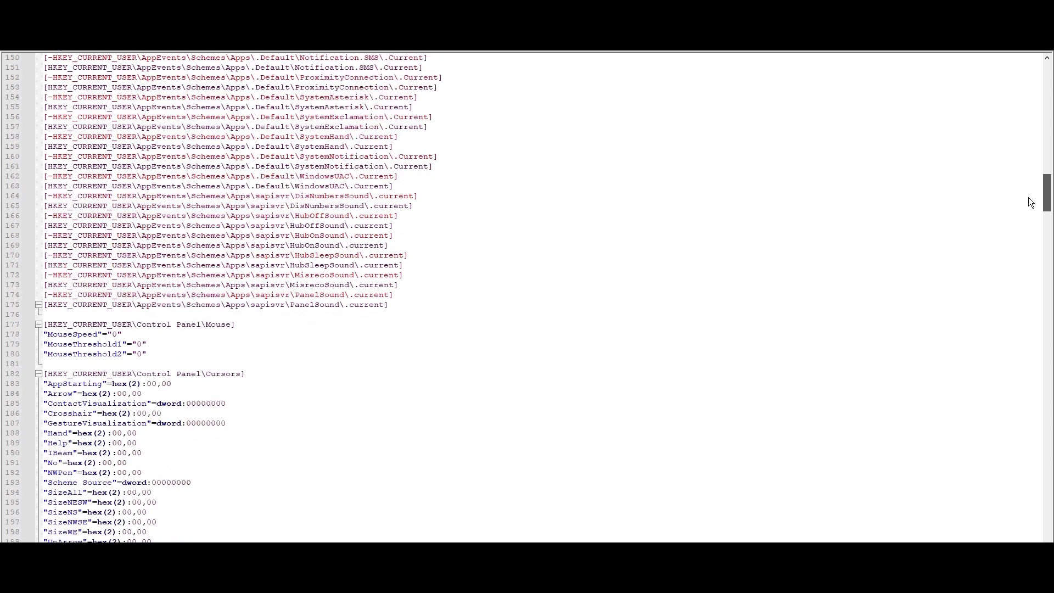
mouse_move(1030, 174)
left_mouse_down()
mouse_move(1017, 331)
mouse_move(1024, 533)
mouse_move(1015, 399)
mouse_move(1039, 314)
left_mouse_up()
key("ctrl+Home")
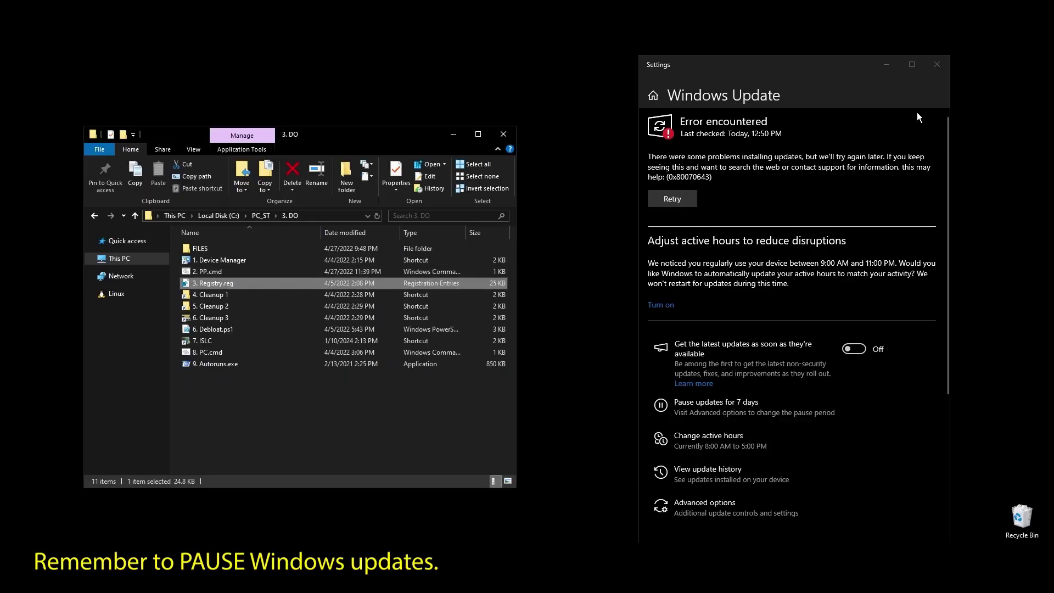
Step: Close Windows Update, then merge 3. Registry.reg and dismiss the success message
left_click(893, 69)
left_click_drag(355, 146, 488, 118)
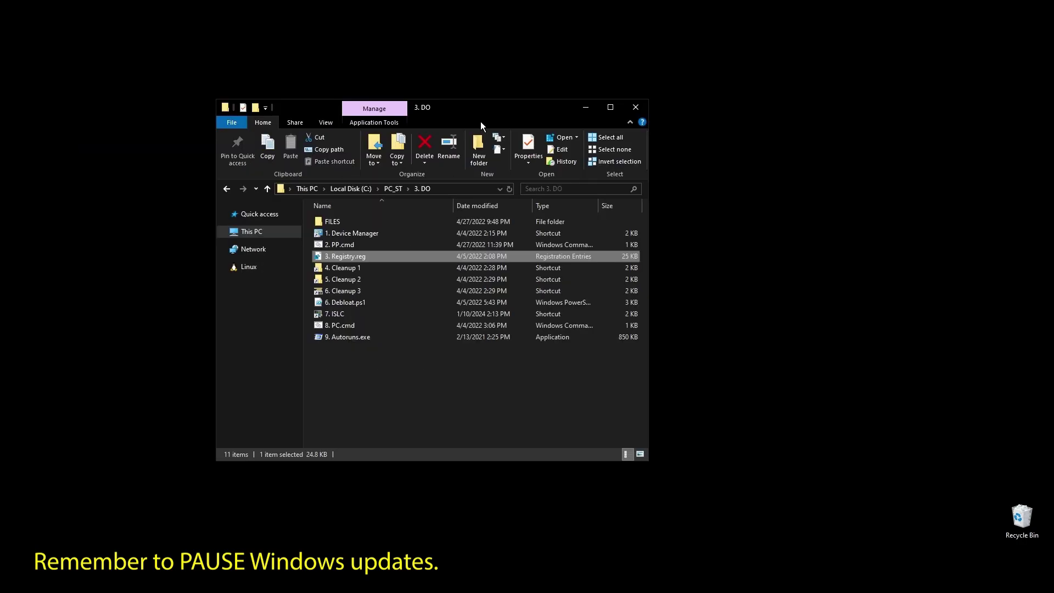
double_click(343, 261)
left_click(626, 304)
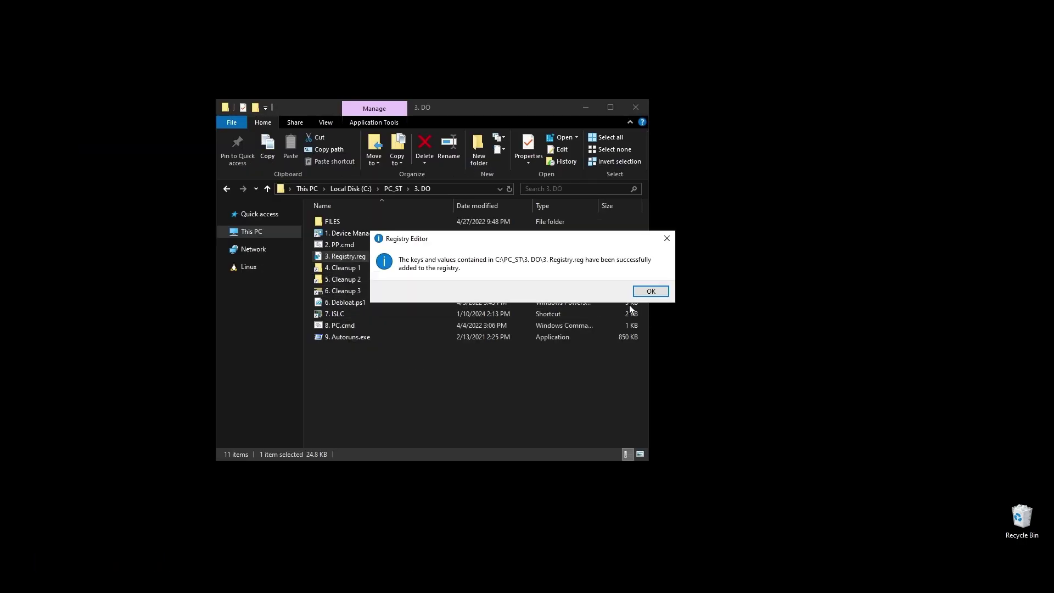
left_click(650, 291)
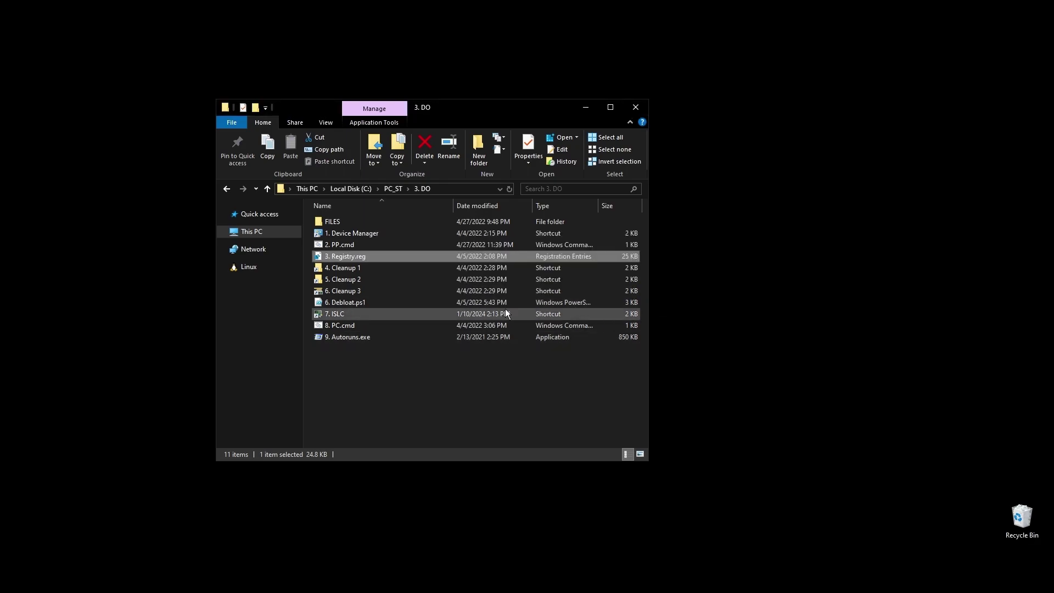
Step: Run Cleanup 1 and permanently delete everything in the user Temp folder
double_click(352, 273)
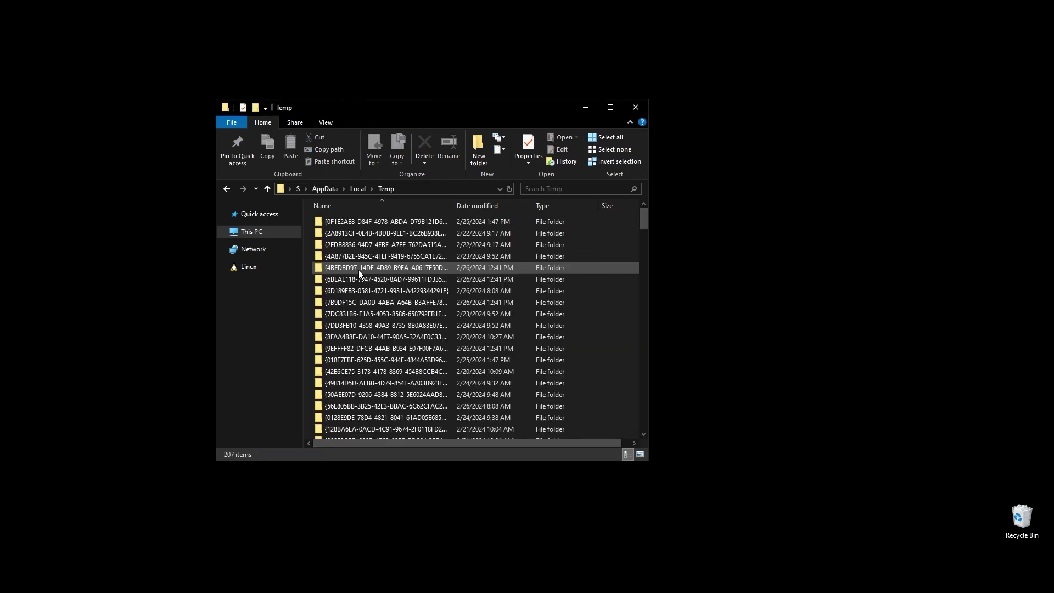
left_click(605, 302)
key("ctrl+a")
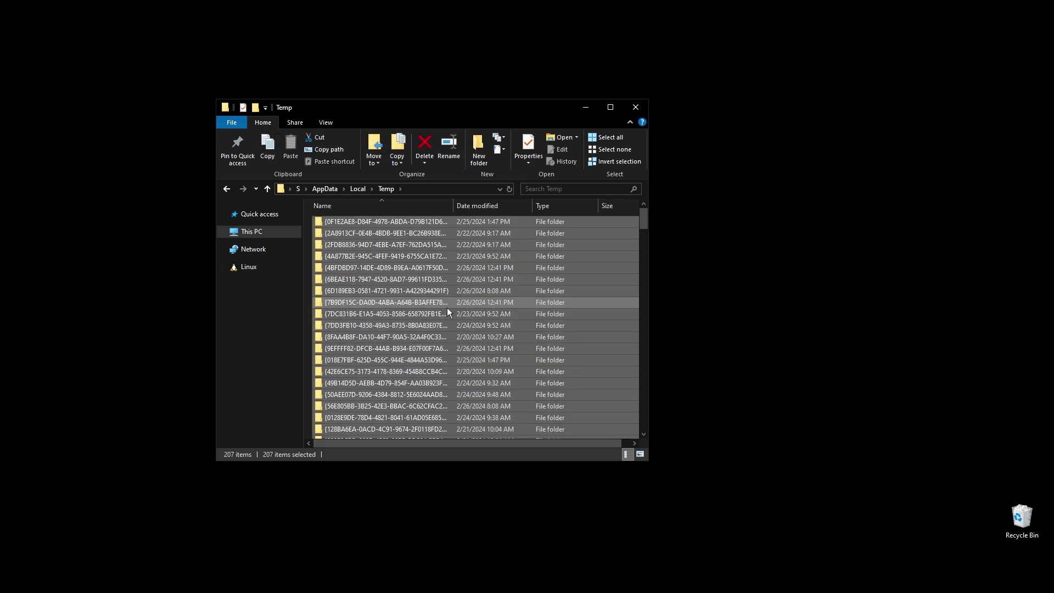
key("Delete")
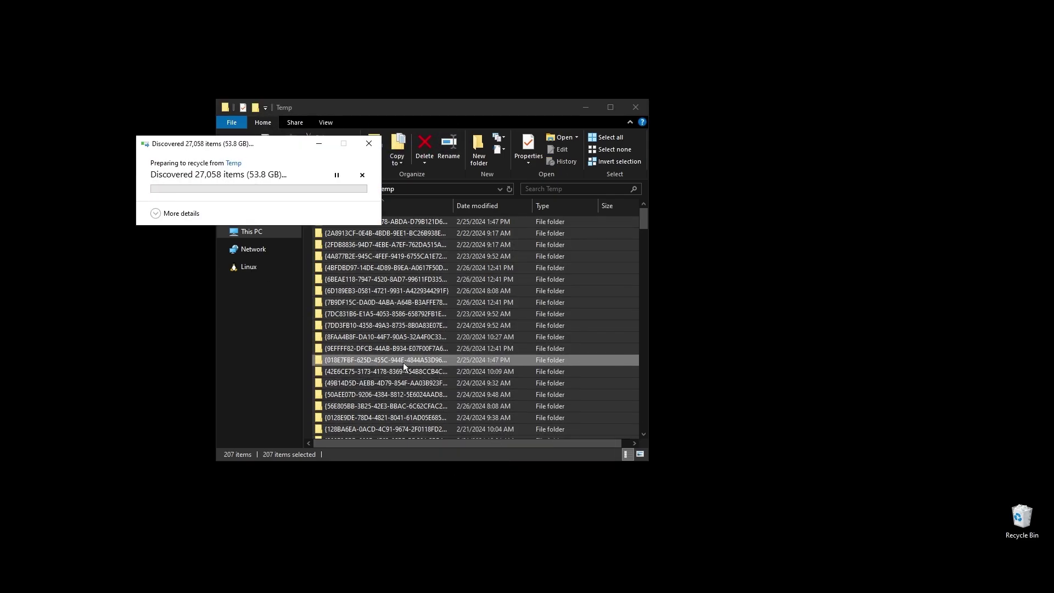
key("Return")
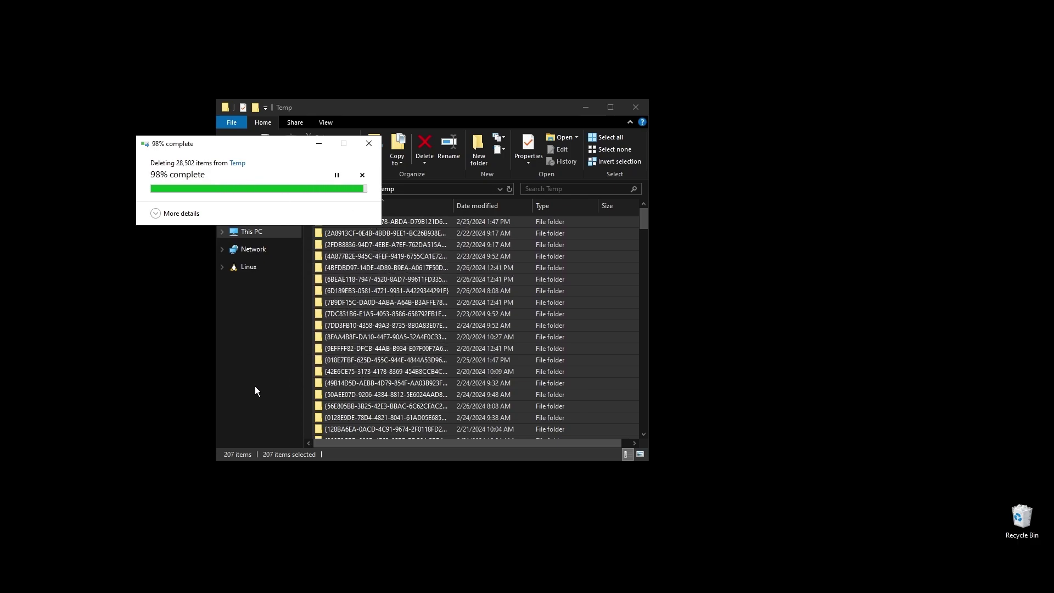
Step: Dismiss the file-in-use notice and delete the remaining Windows Temp files
left_click(235, 253)
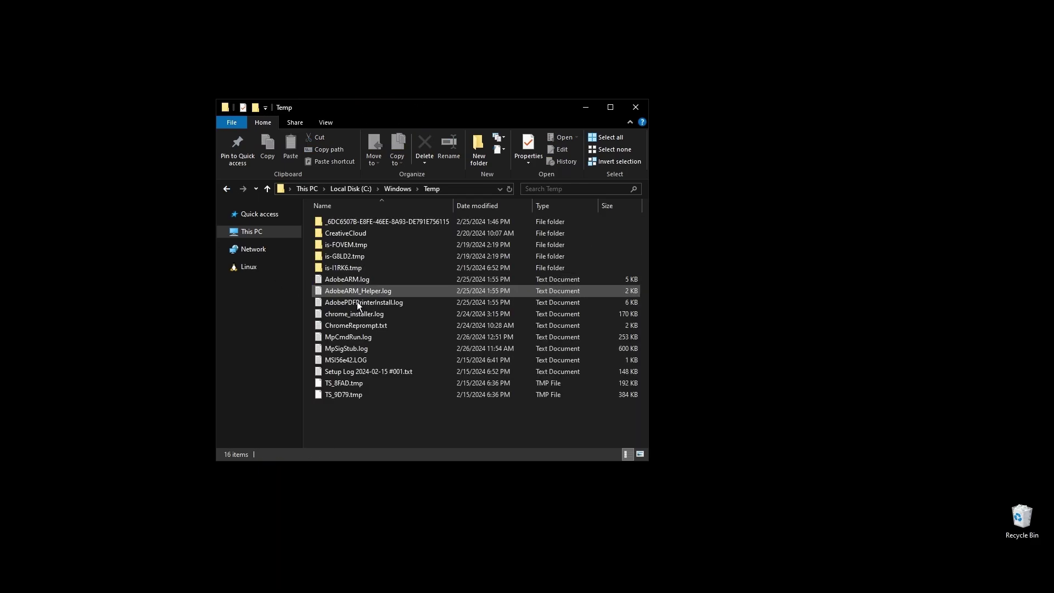
mouse_move(429, 445)
left_mouse_down()
mouse_move(387, 234)
mouse_move(359, 244)
left_mouse_up()
key("Delete")
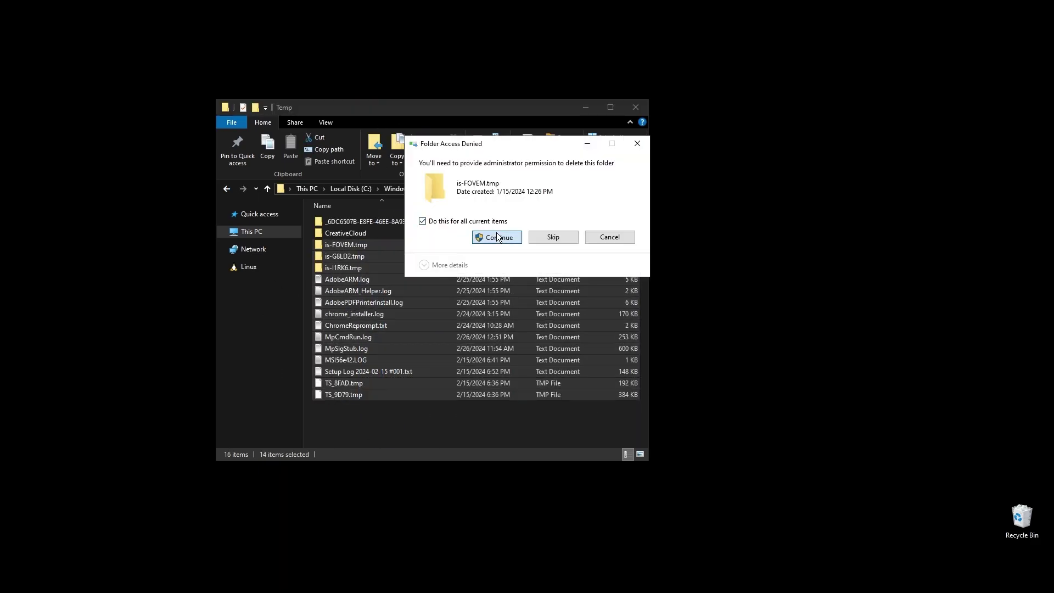
Step: Delete about 338 MB of unnecessary files from drive C: with Disk Cleanup, keeping all categories checked
left_click(502, 236)
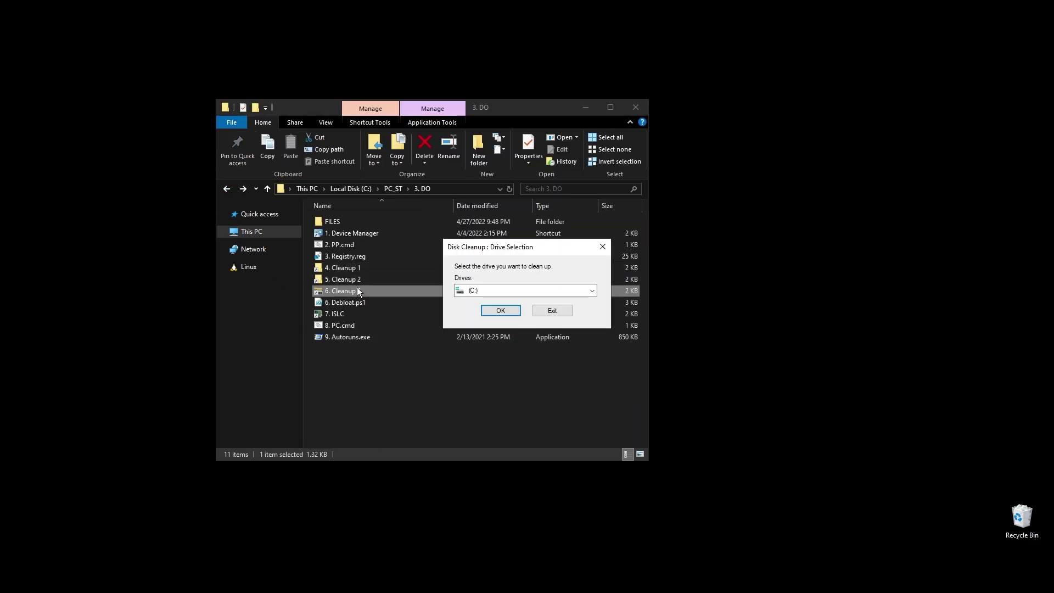
left_click(499, 308)
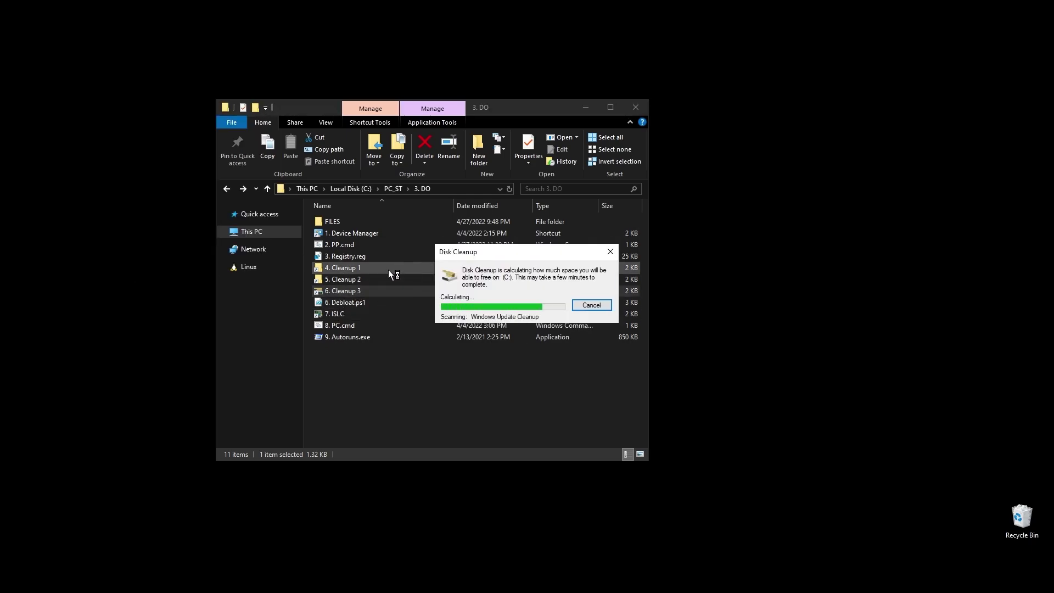
scroll(165, 169, "down", 2)
scroll(158, 183, "up", 2)
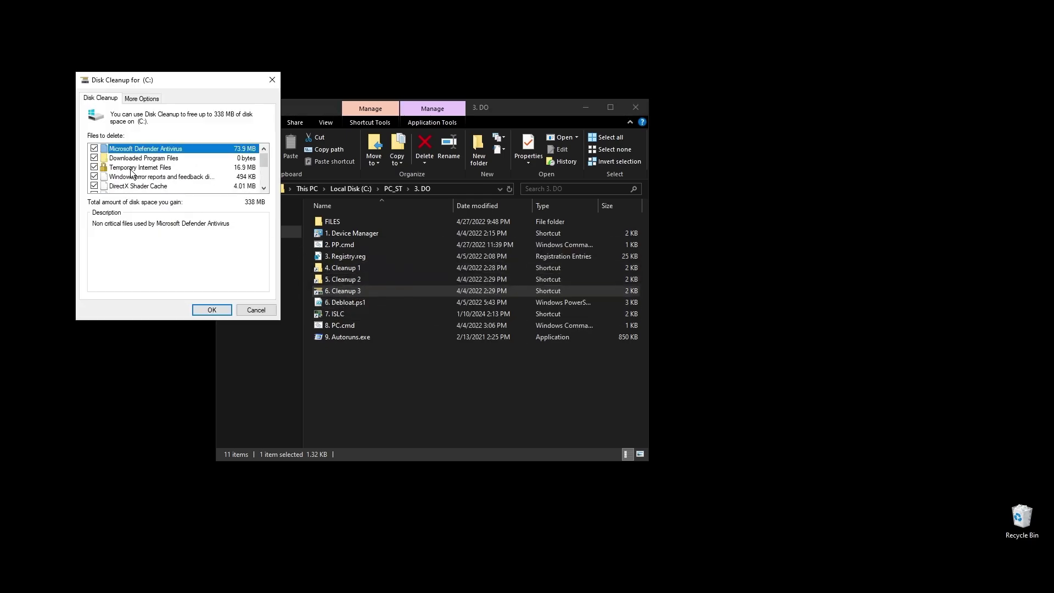
left_click(209, 309)
left_click(544, 302)
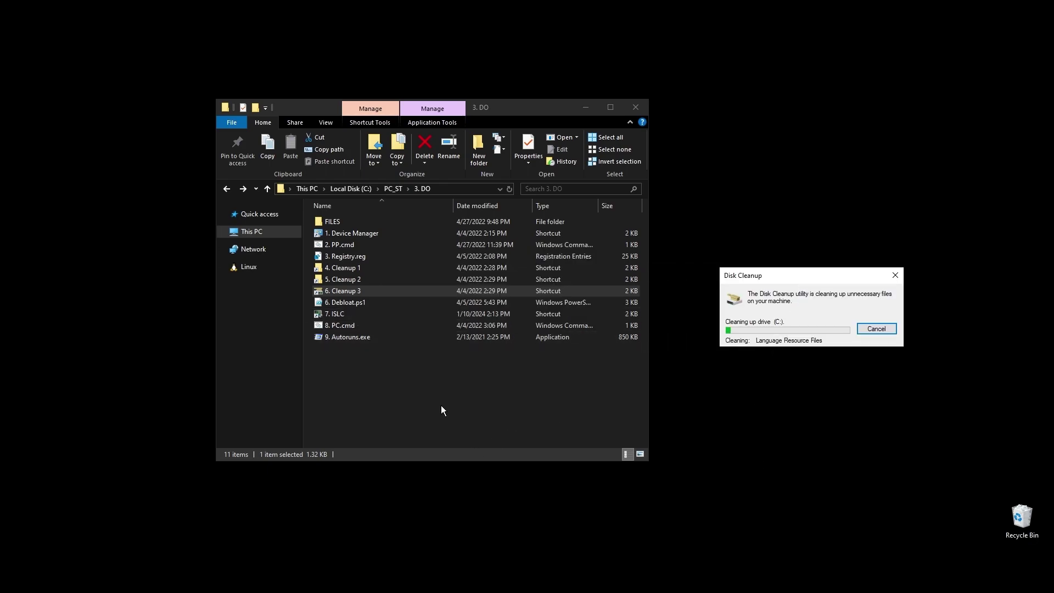
left_click(556, 398)
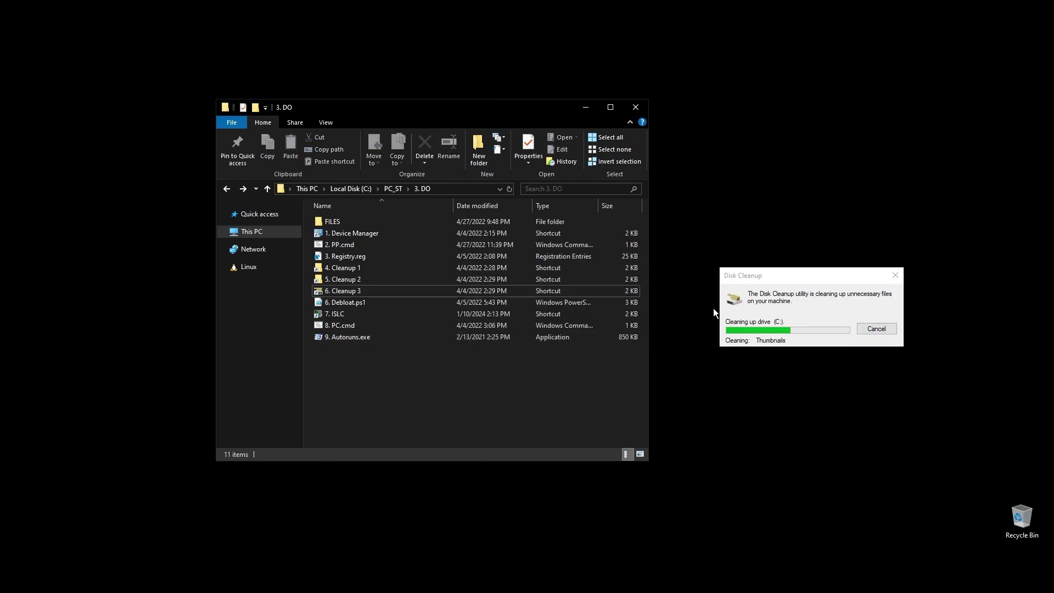
left_click(335, 316)
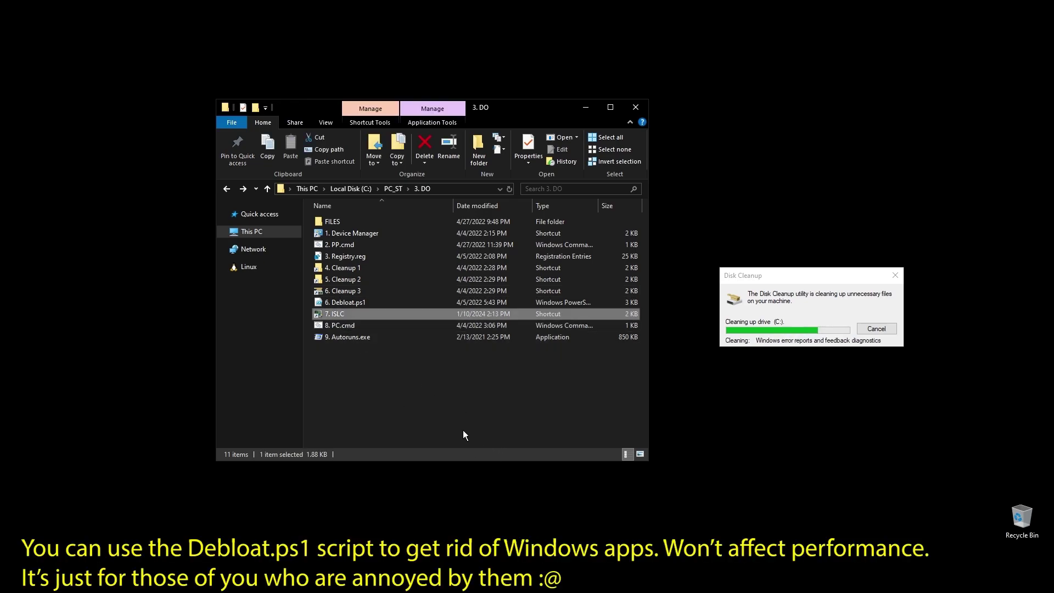
Step: Stop ISLC, change the wanted timer resolution to 0.50, and restart monitoring
key("Return")
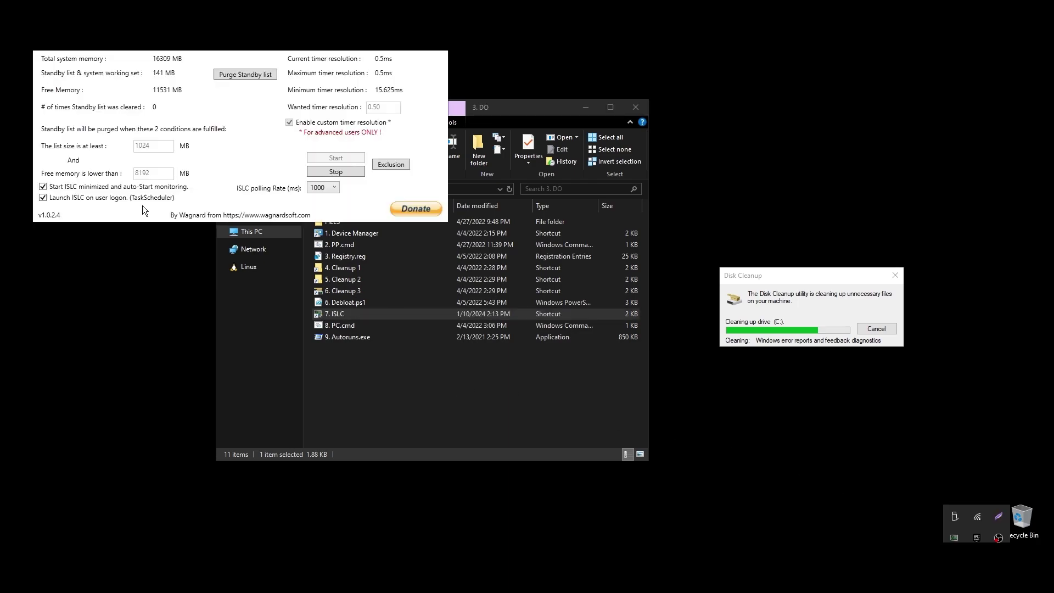
left_click(339, 173)
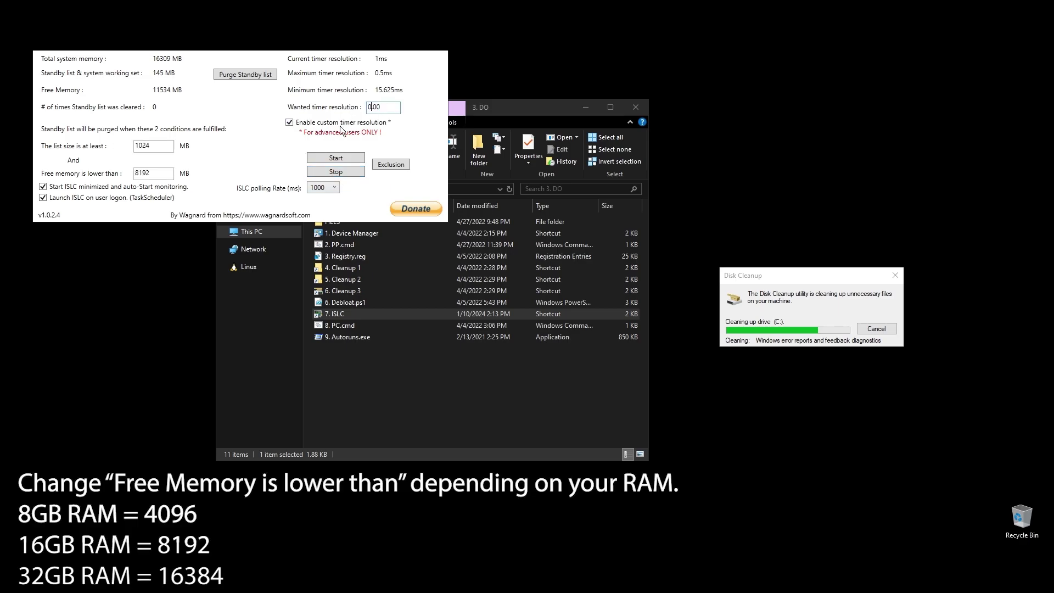
key("Left")
key("BackSpace")
left_click(321, 157)
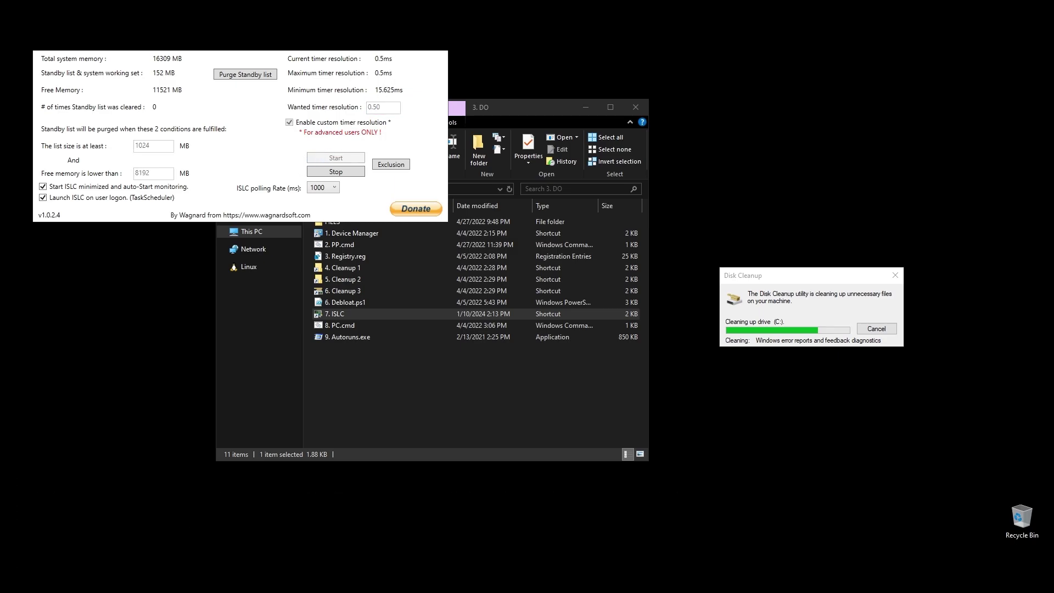
mouse_move(313, 51)
left_mouse_down()
mouse_move(486, 169)
mouse_move(619, 349)
left_mouse_up()
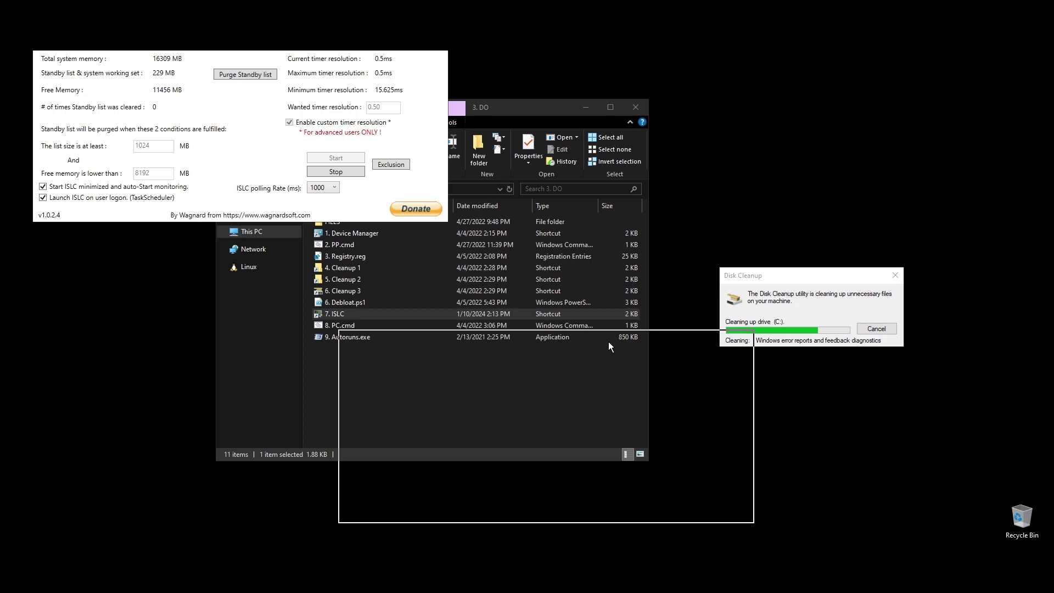
Step: Run 8. PC.cmd as administrator to rebuild performance counters and set boot timer options
left_click(691, 338)
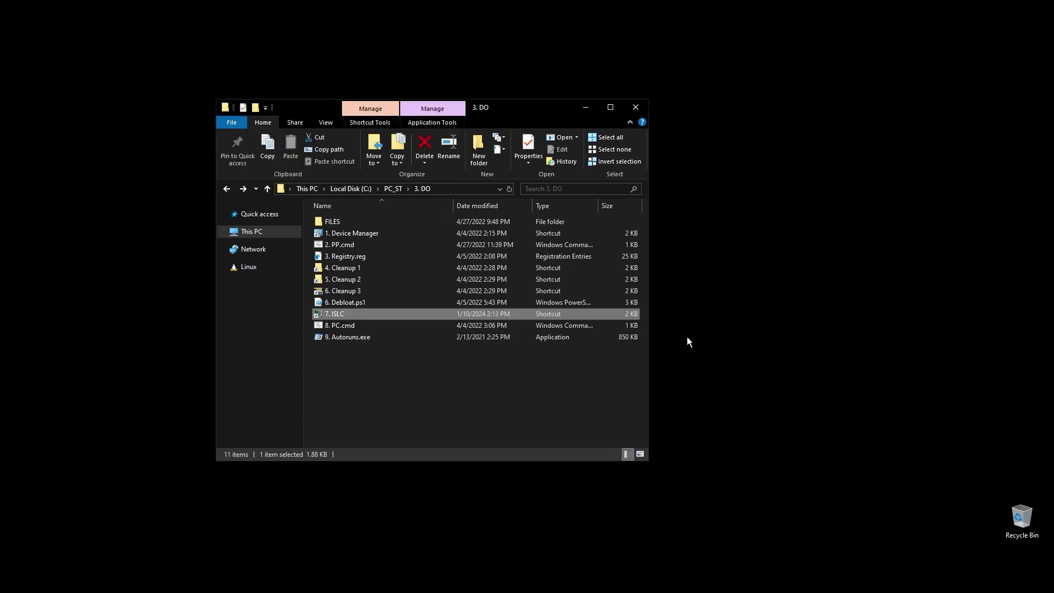
right_click(343, 326)
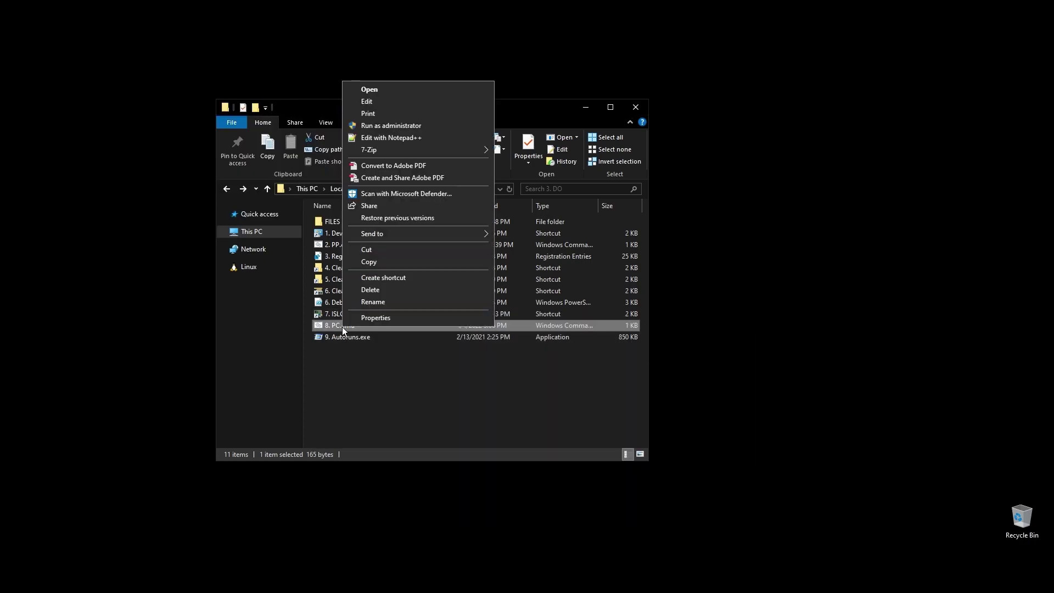
left_click(405, 128)
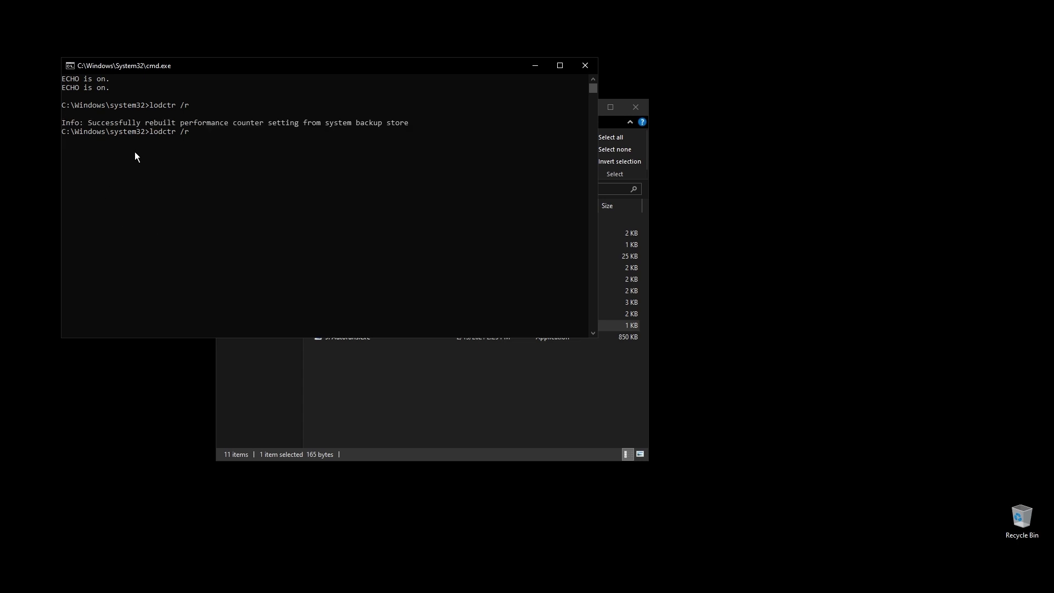
left_click_drag(88, 124, 206, 124)
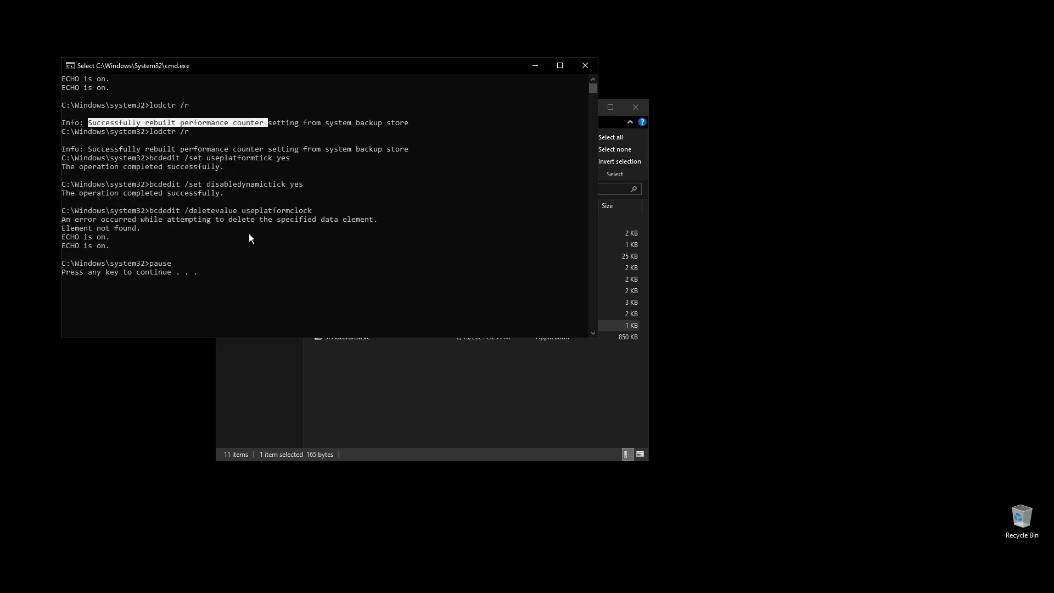
key("Return")
key("Return")
Step: Launch 9. Autoruns.exe from its context menu
left_click(346, 337)
right_click(346, 338)
left_click(445, 358)
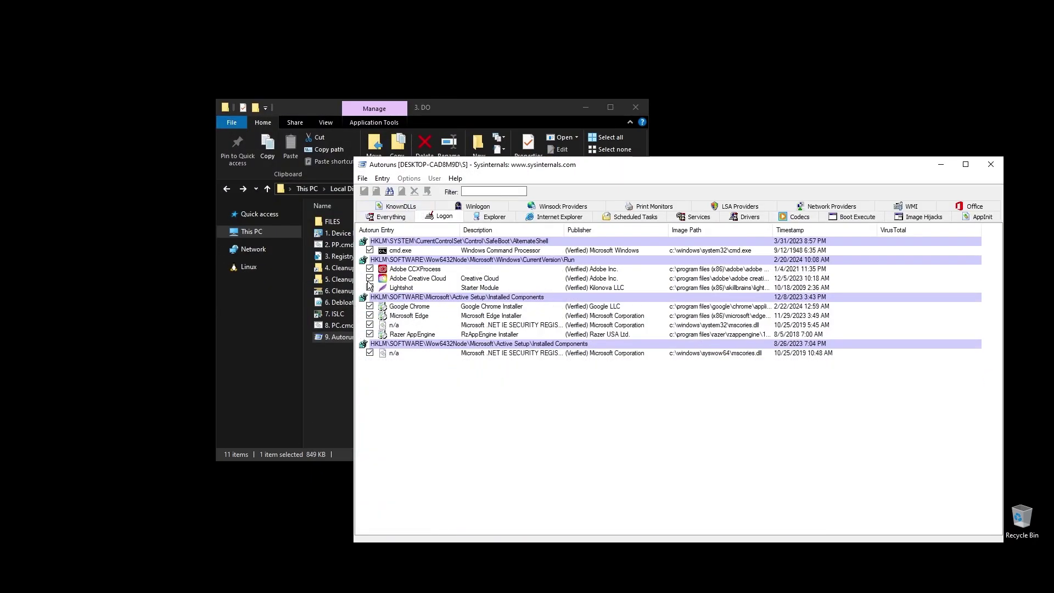
Step: Disable the Adobe, Lightshot and Razer AppEngine logon startup entries
left_click(369, 269)
left_click(370, 287)
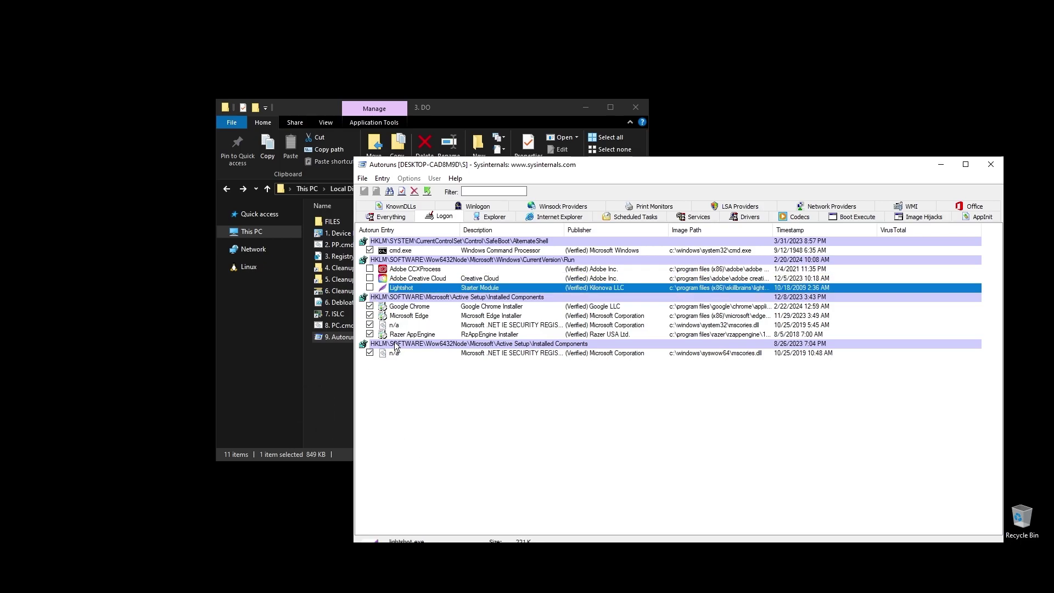
left_click(370, 334)
Step: Disable the AnyDesk, NordVPN, nordsec, Razer, RzActionSvc, Steam Client and WSL services
left_click(627, 217)
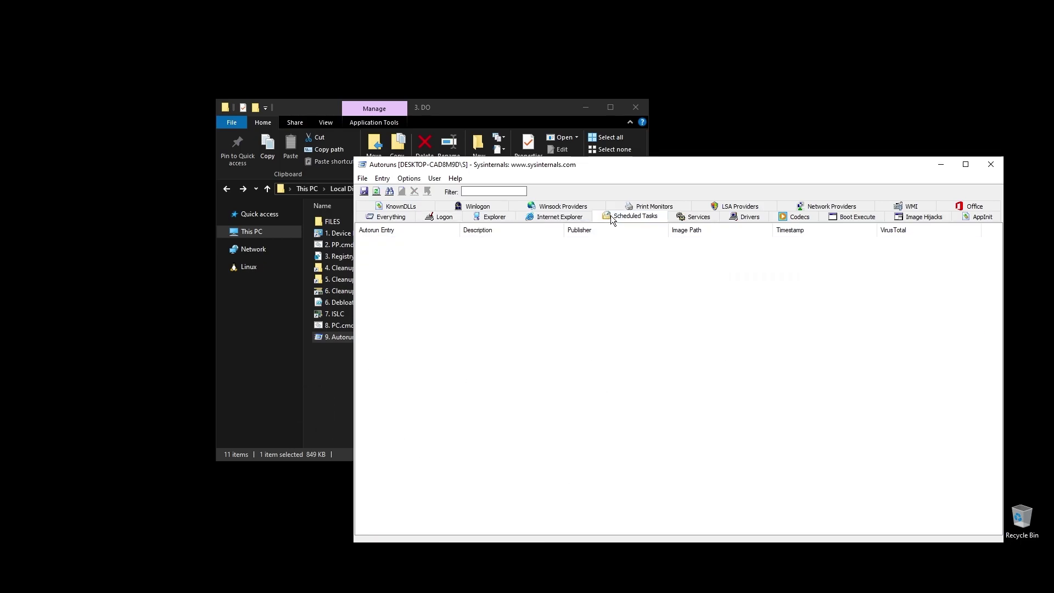
left_click(693, 217)
left_click_drag(659, 164, 635, 115)
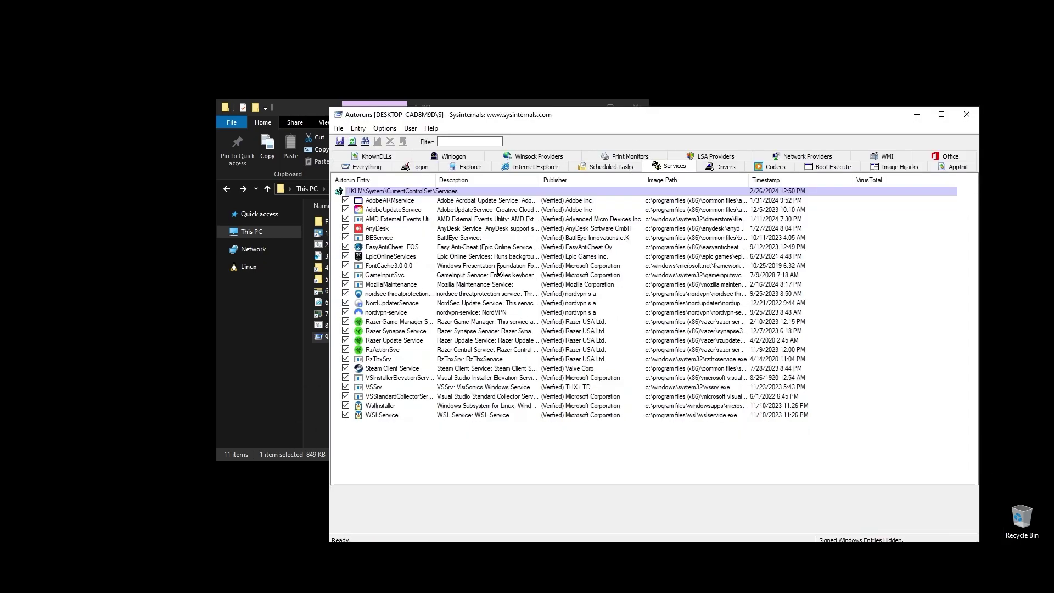
left_click(345, 228)
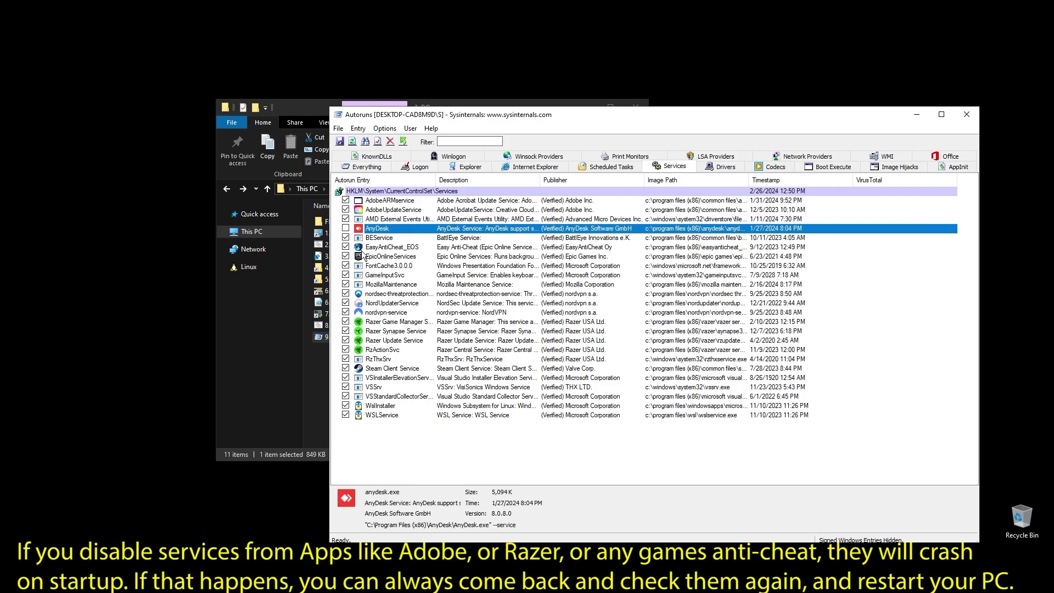
left_click(346, 312)
left_click(345, 293)
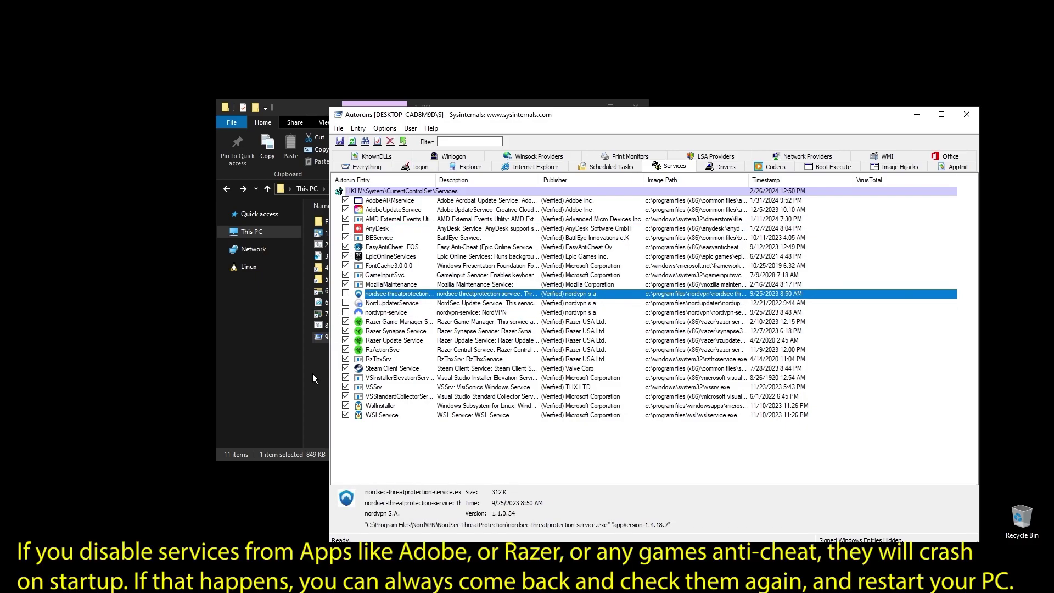
left_click(345, 322)
left_click(345, 340)
left_click(345, 349)
left_click(345, 368)
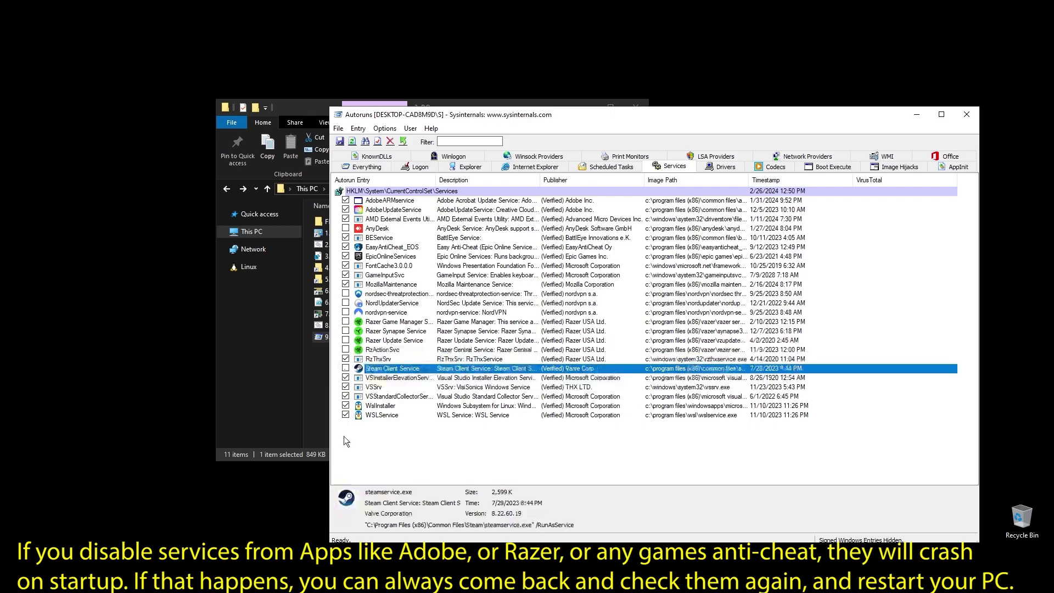
left_click(345, 414)
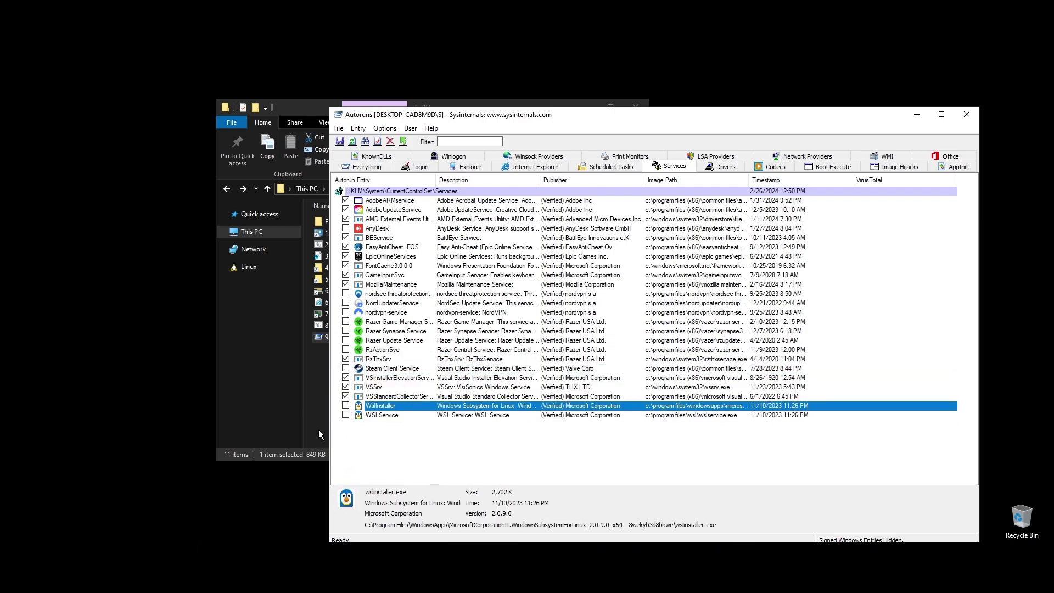
left_click(500, 448)
Step: Close Autoruns and run Display Driver Uninstaller.exe from 4. GPU > DDU as administrator
key("alt+F4")
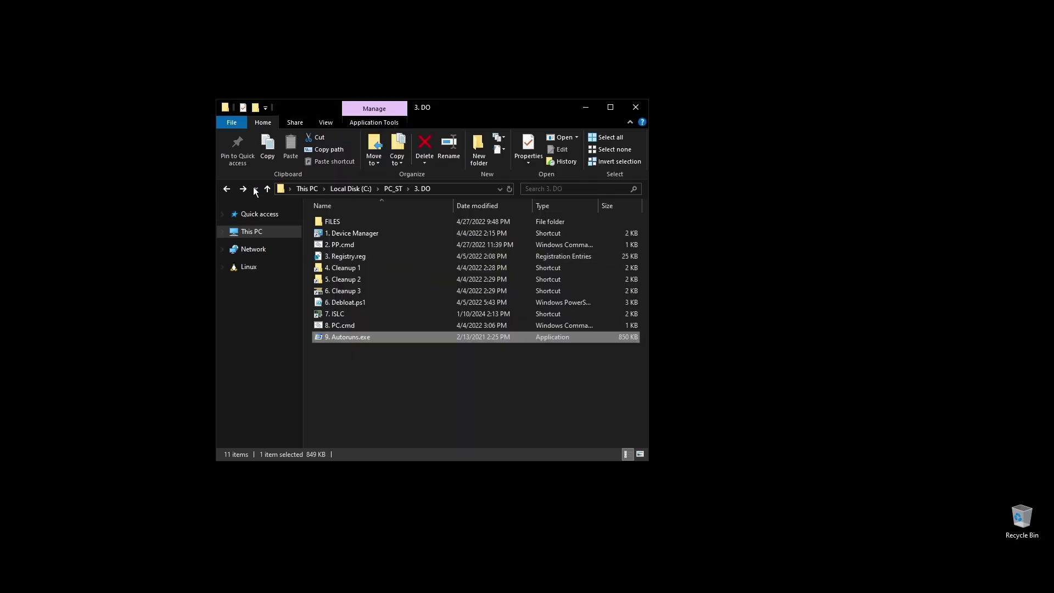
left_click(228, 190)
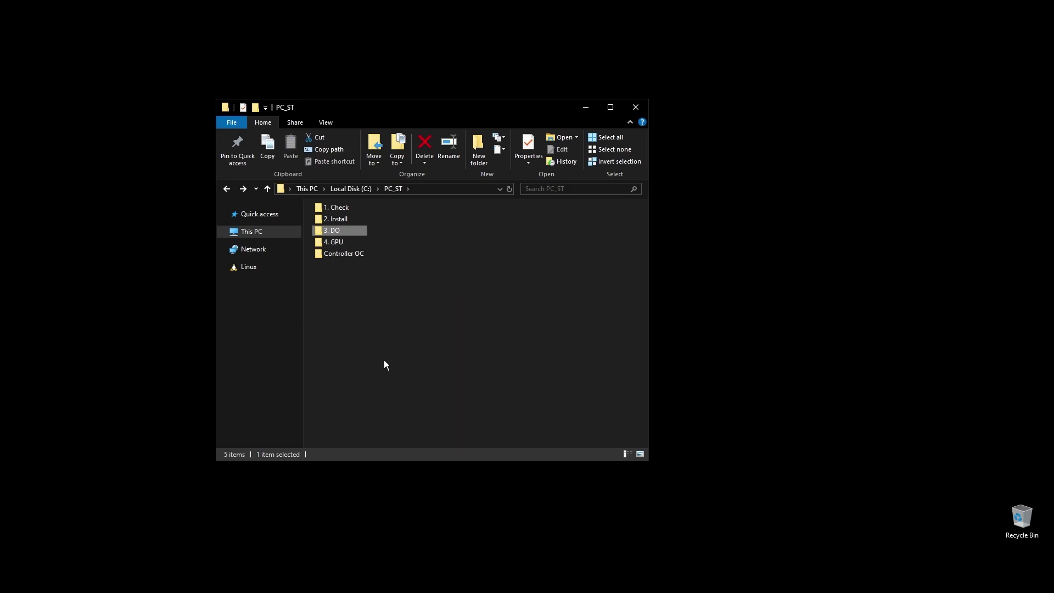
left_click_drag(333, 231, 335, 238)
double_click(339, 241)
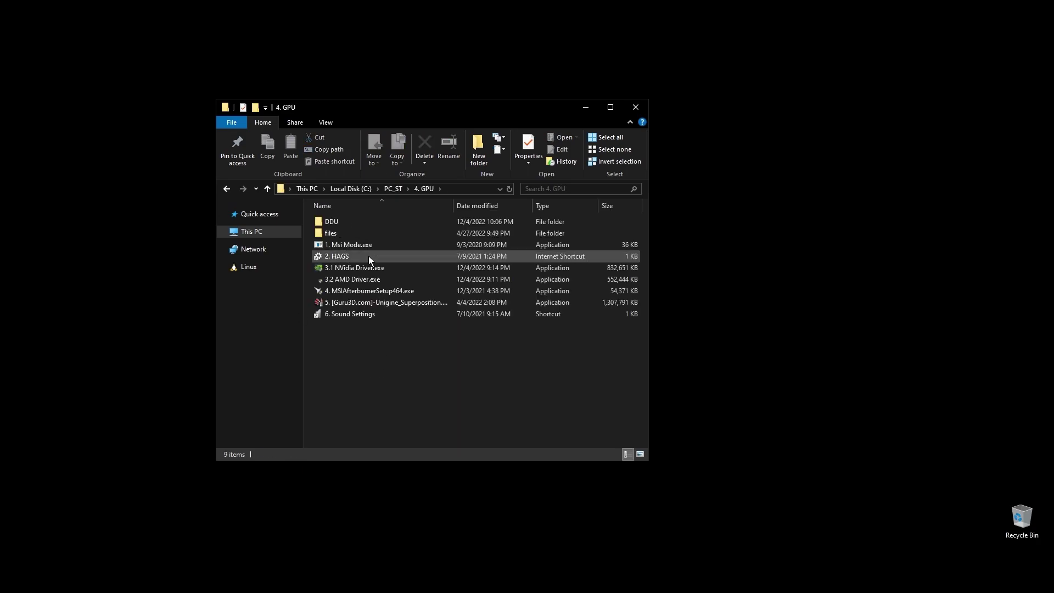
double_click(351, 222)
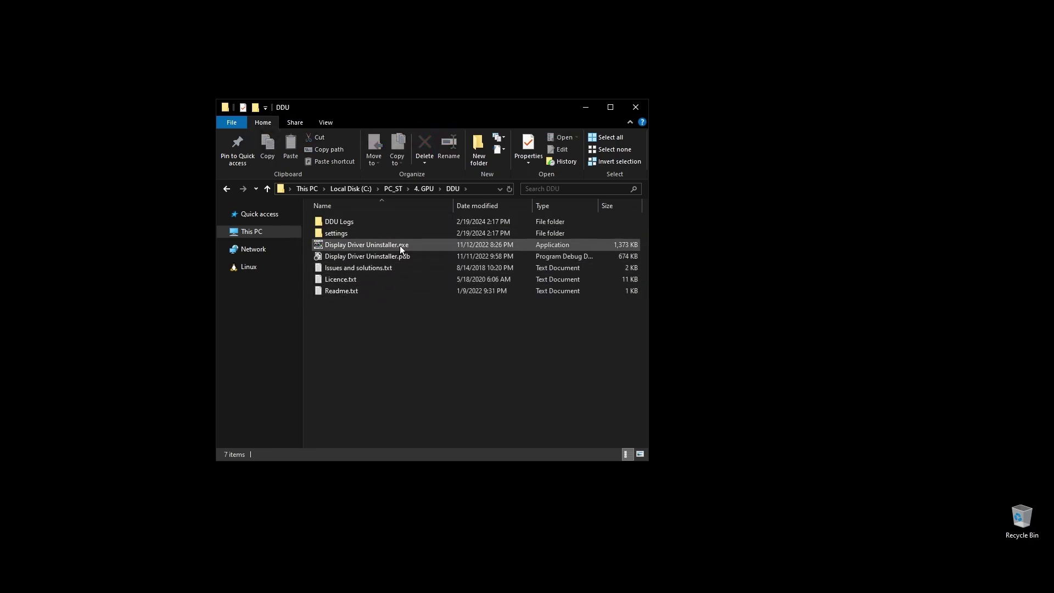
right_click(355, 247)
left_click(421, 269)
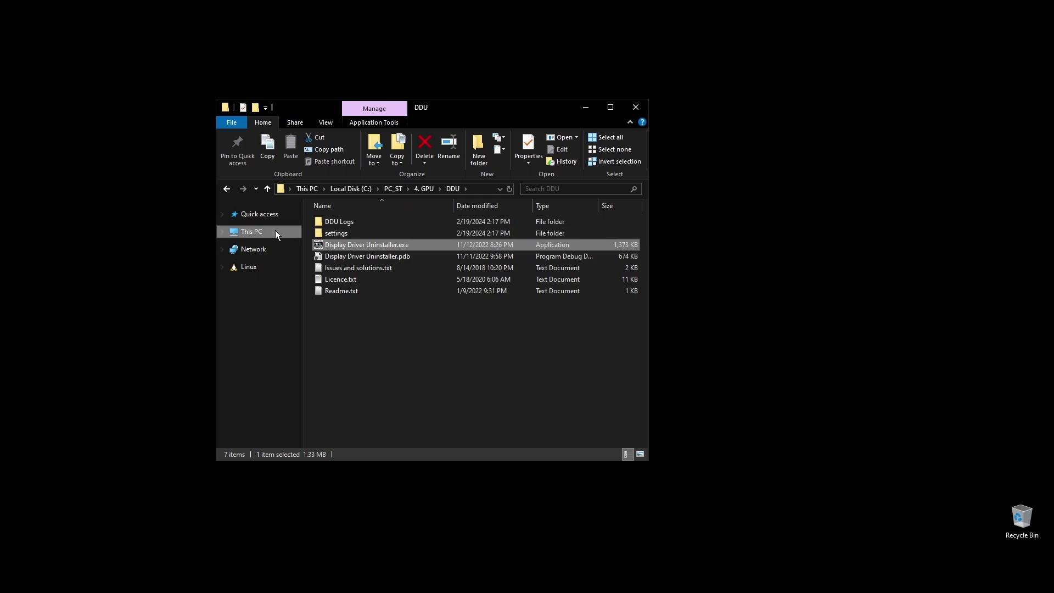
Step: Dismiss DDU's startup warnings, select the GPU device type to detect the RX 5700 XT, then close DDU
left_click(552, 330)
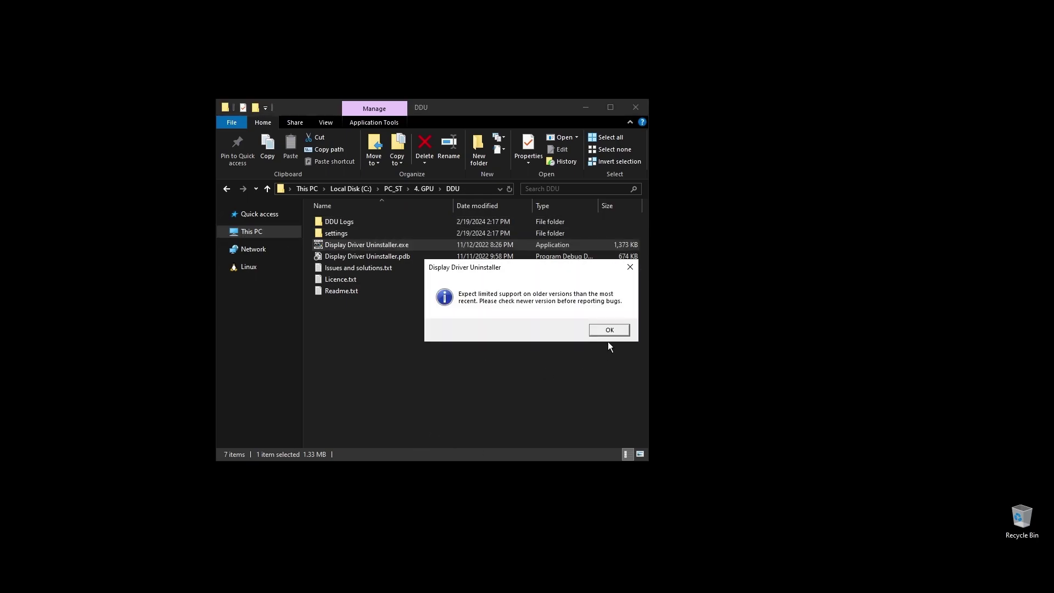
left_click(608, 330)
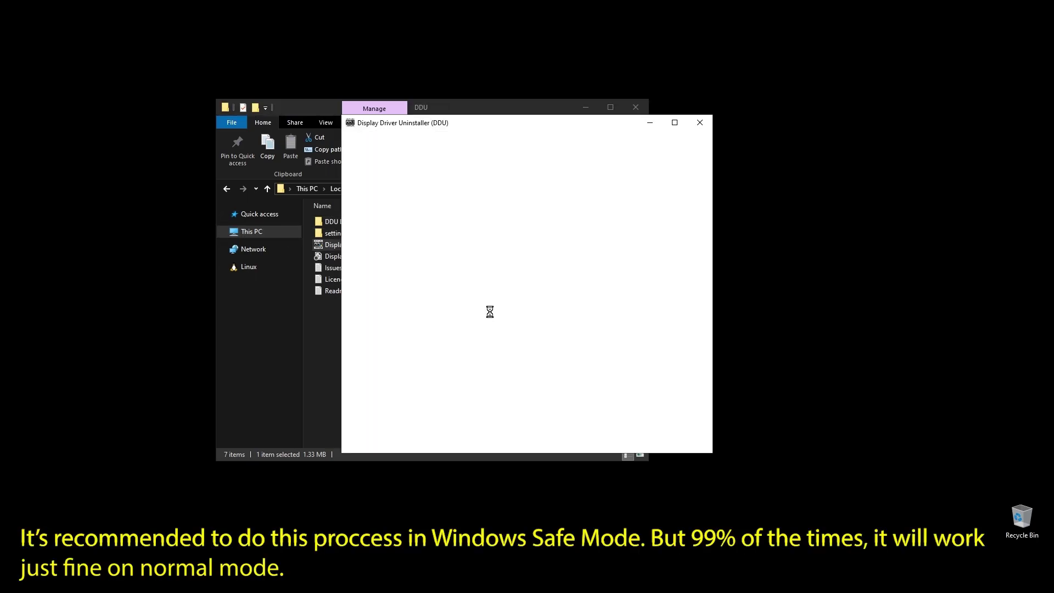
left_click(538, 329)
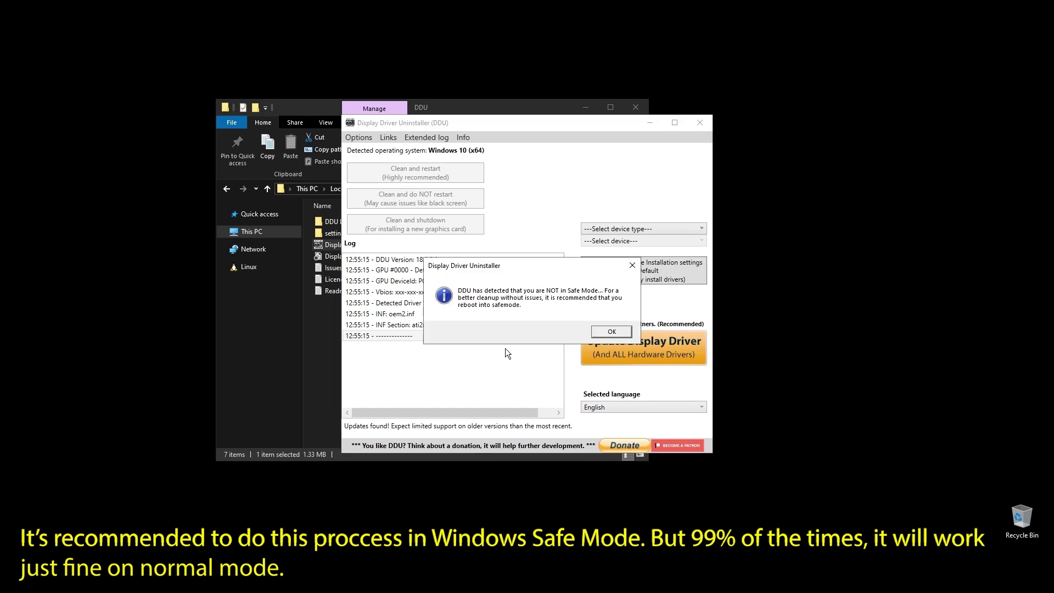
left_click(612, 332)
left_click(613, 229)
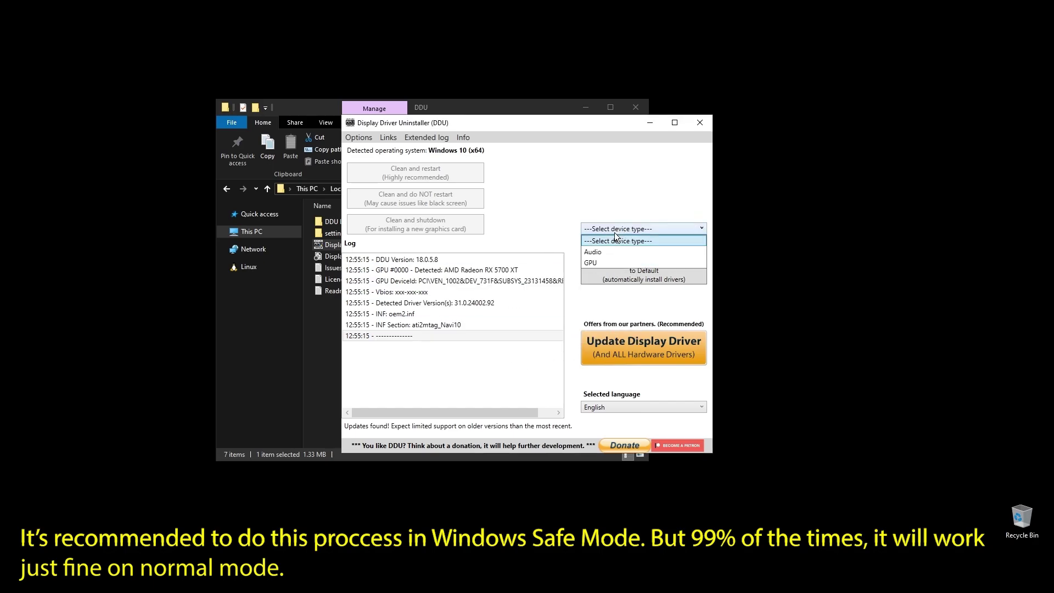
left_click(598, 263)
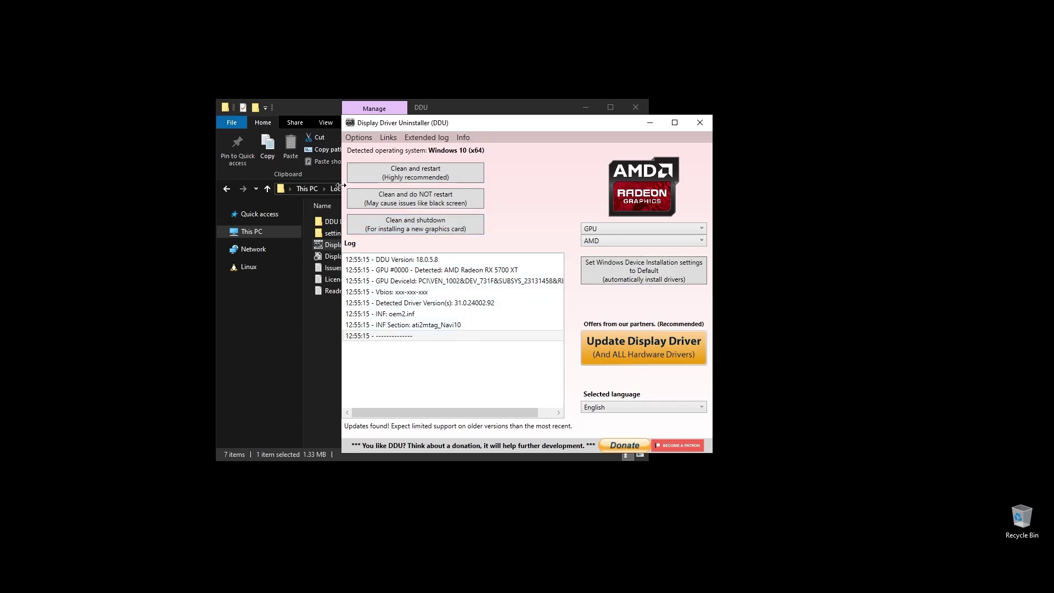
left_click(702, 122)
key("alt+Up")
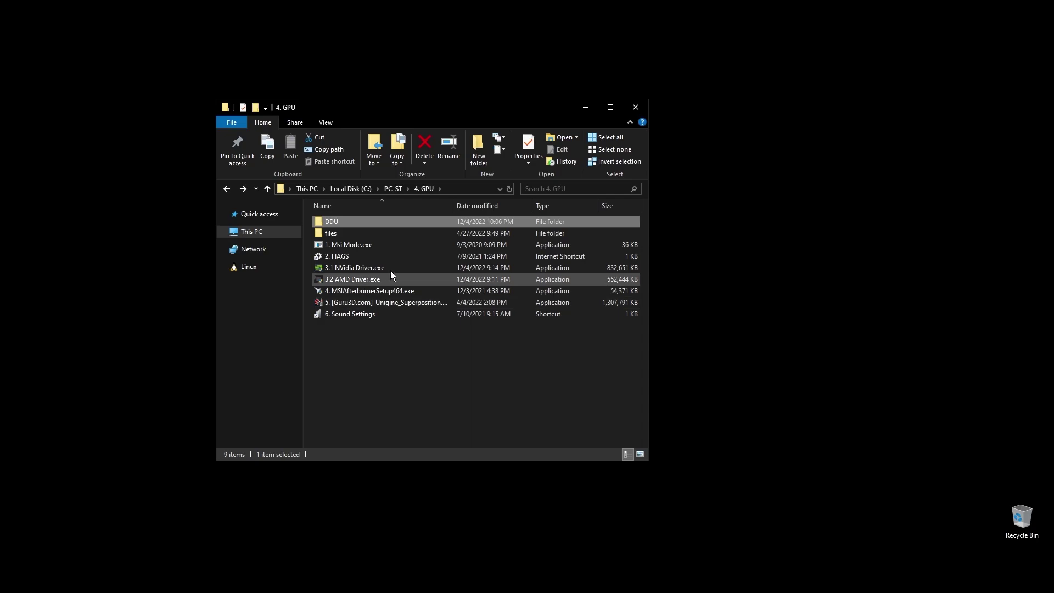
left_click(370, 280)
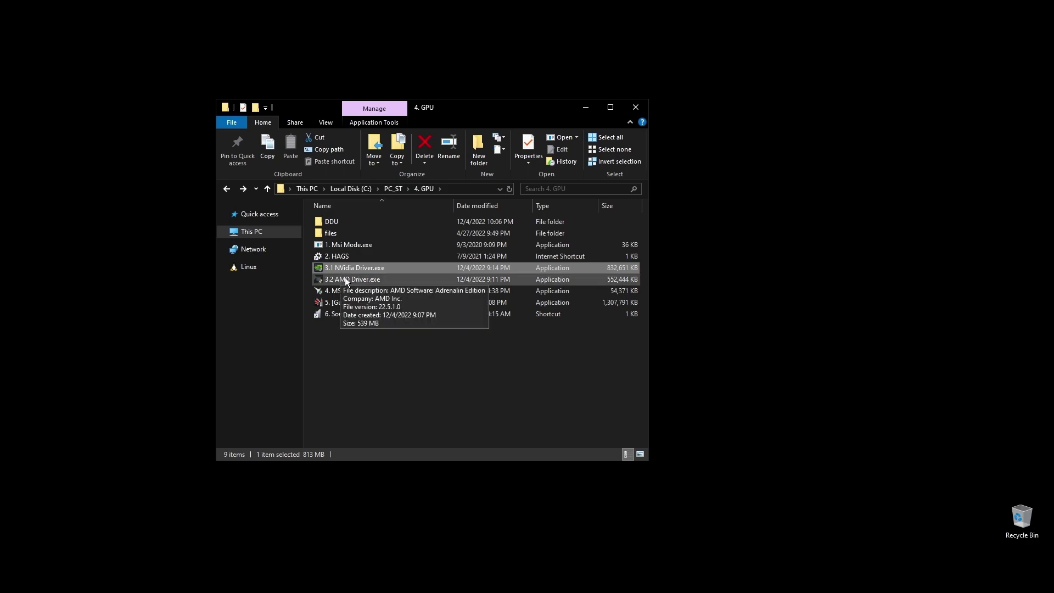
left_click(463, 72)
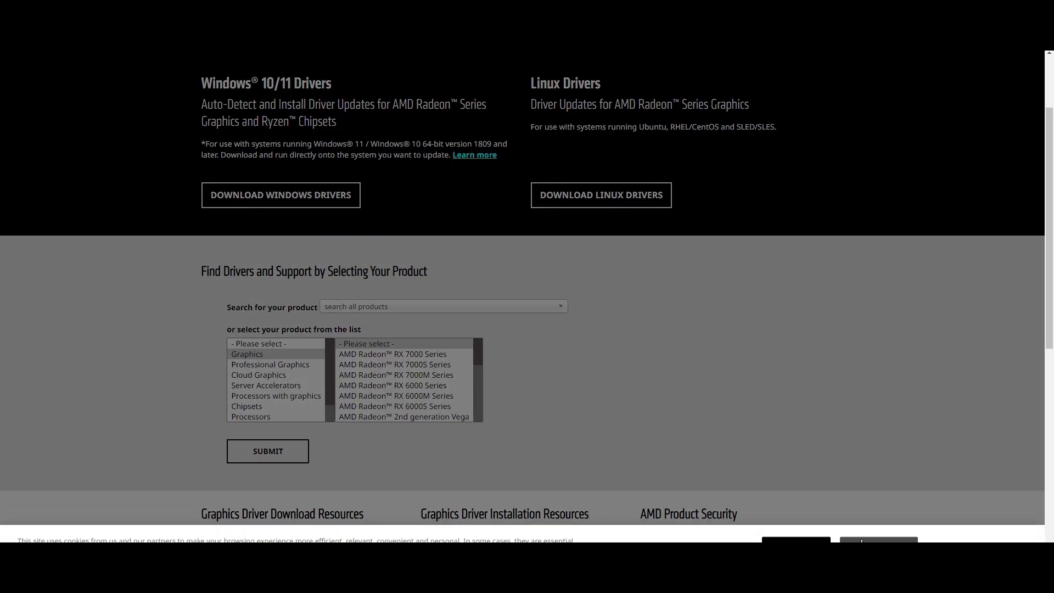
Step: Dismiss cookies and submit Radeon RX 5700 Series > RX 5700 XT to list its drivers
left_click(862, 541)
left_click(411, 354)
left_click(429, 365)
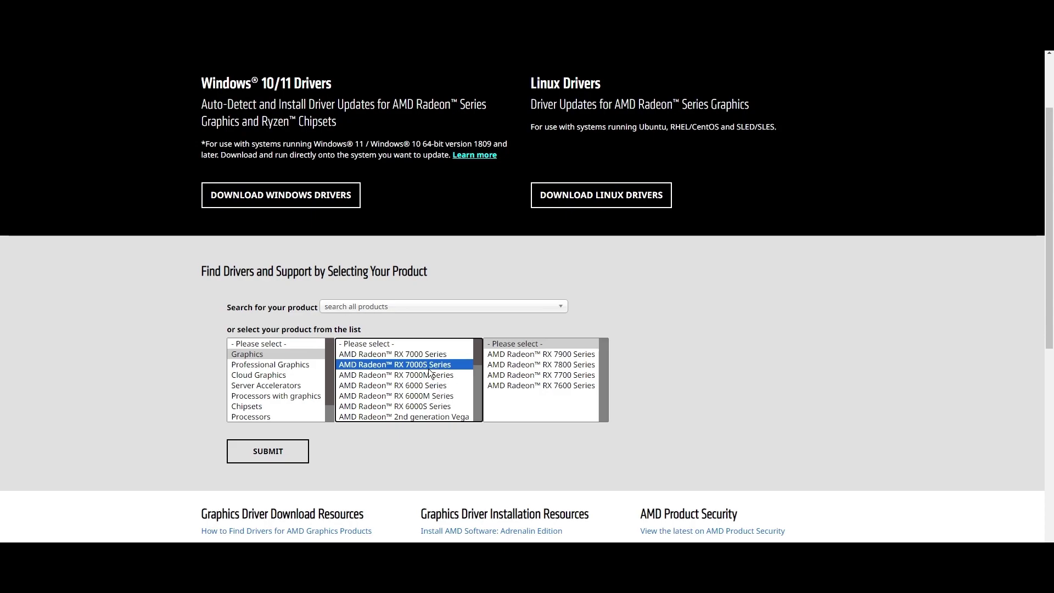
left_click(431, 407)
scroll(429, 387, "down", 2)
left_click(458, 372)
left_click(692, 364)
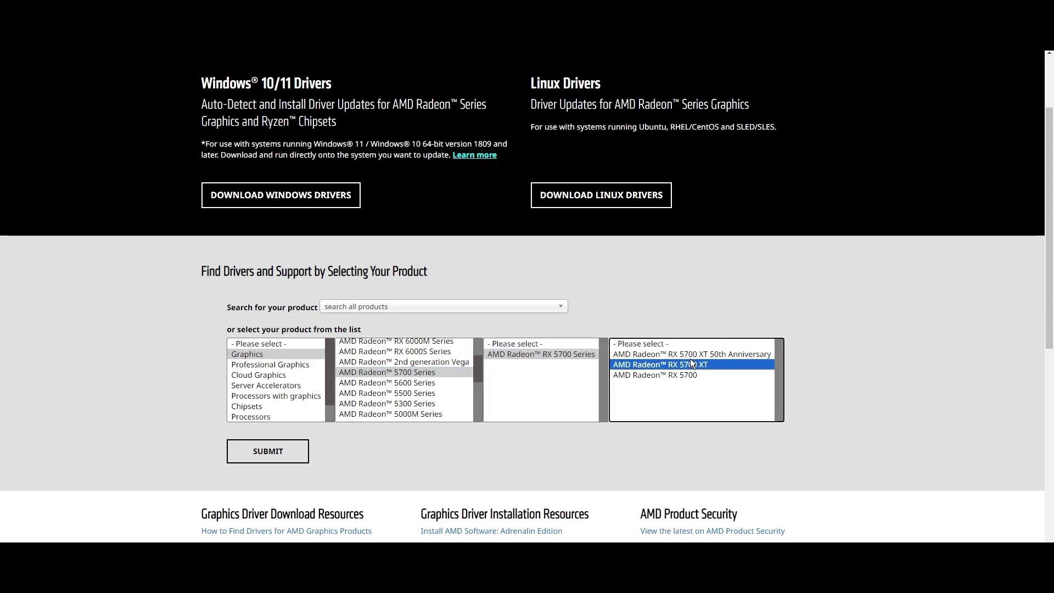
left_click(271, 455)
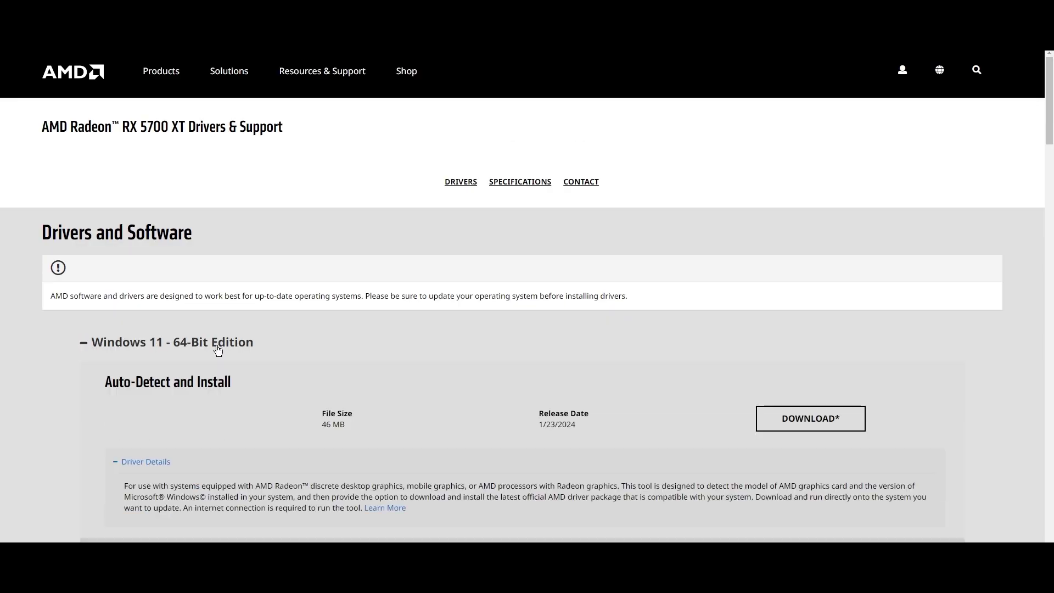
scroll(231, 445, "down", 2)
scroll(228, 461, "down", 2)
left_click_drag(105, 360, 250, 364)
scroll(251, 363, "up", 3)
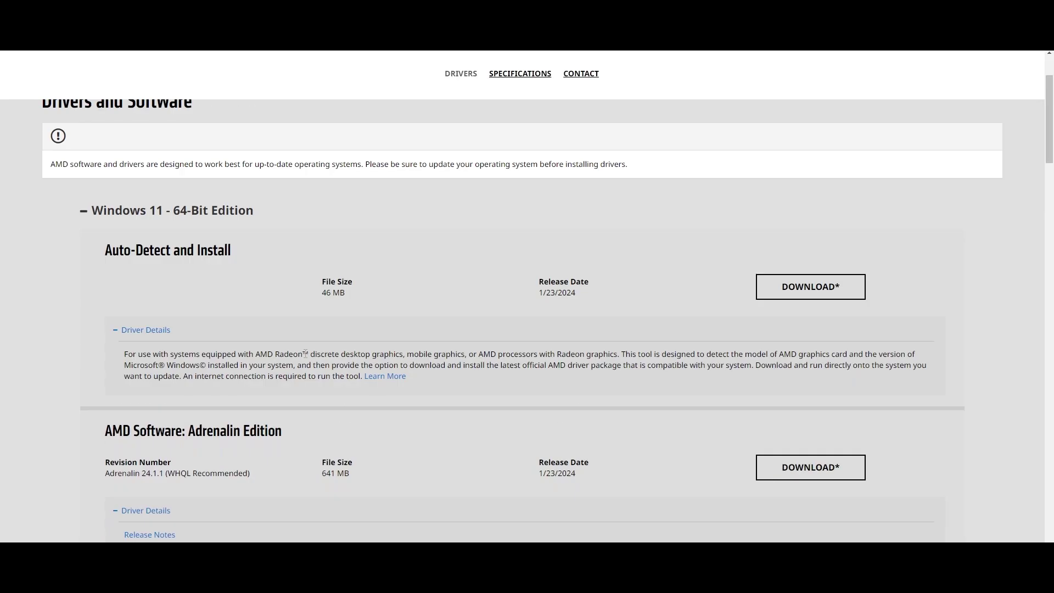
type("nvidia")
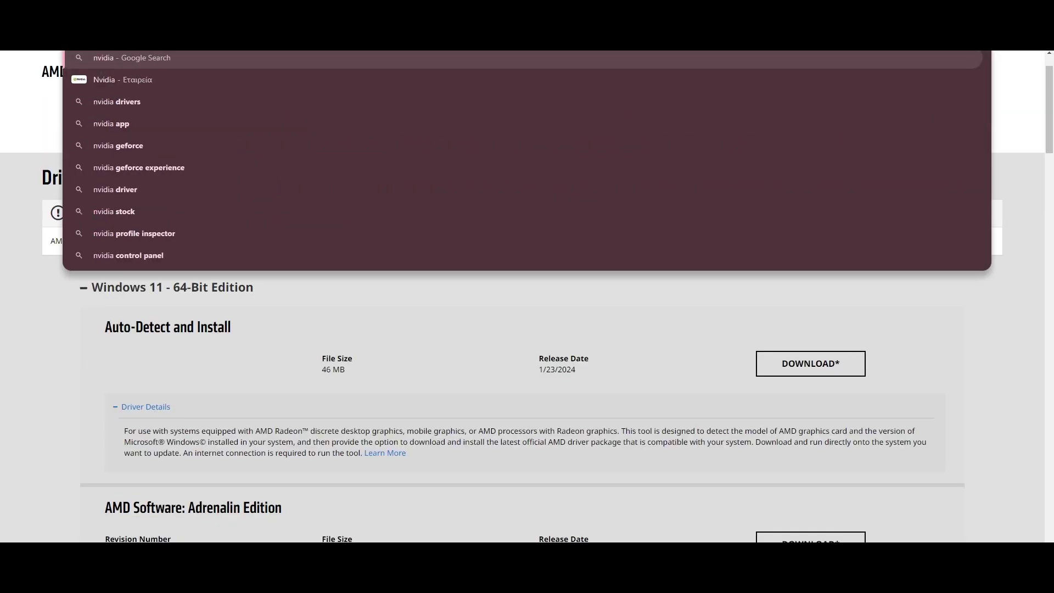
type(" drivers")
Step: Search NVIDIA Driver Downloads for a GeForce RTX 40 Series card, finding Game Ready 551.61
key("Return")
left_click(239, 182)
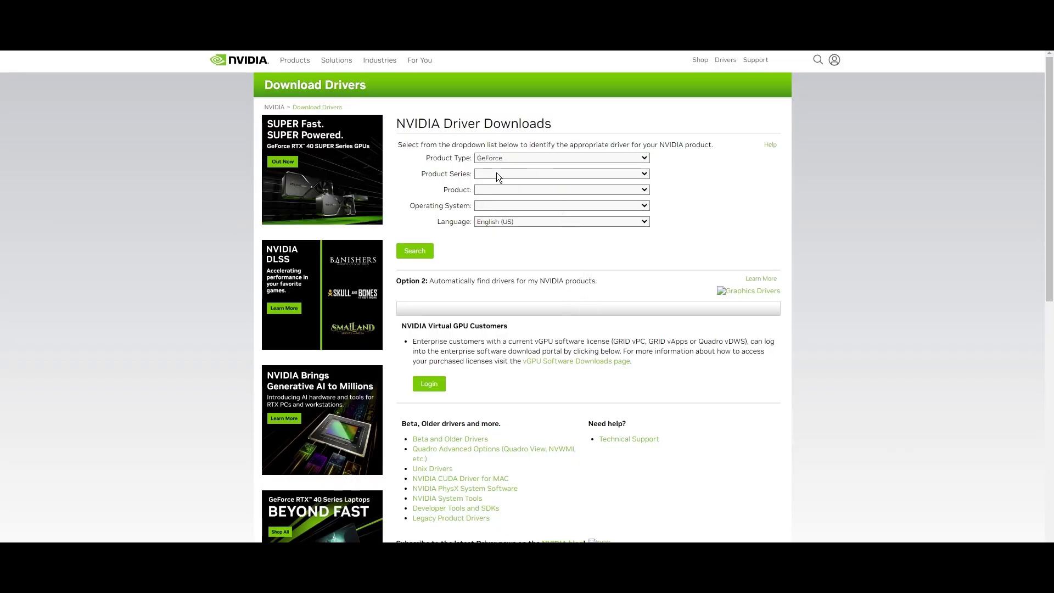
left_click(497, 173)
left_click(511, 196)
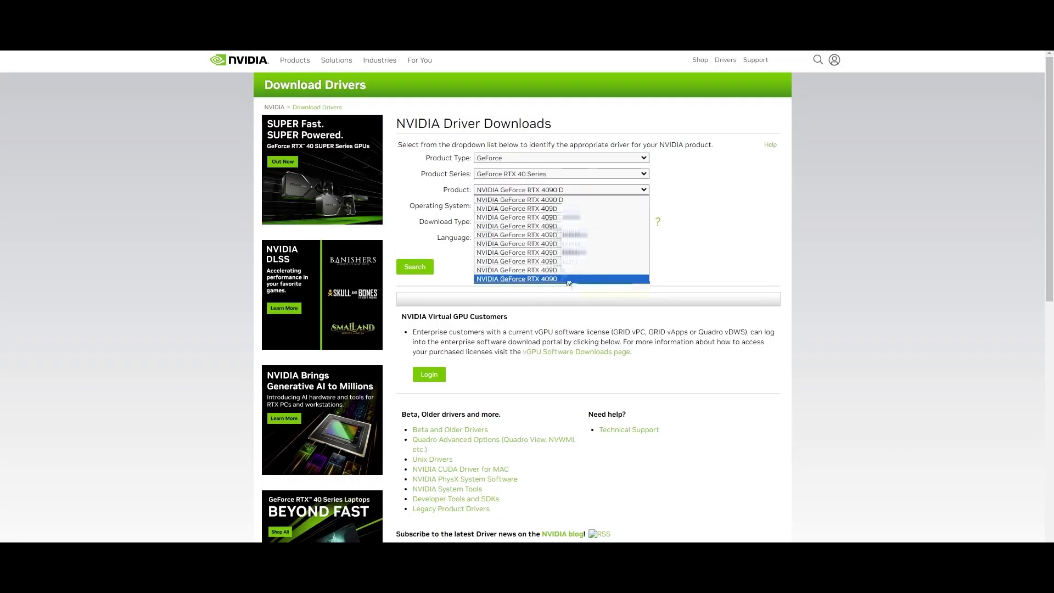
left_click(561, 245)
left_click(424, 276)
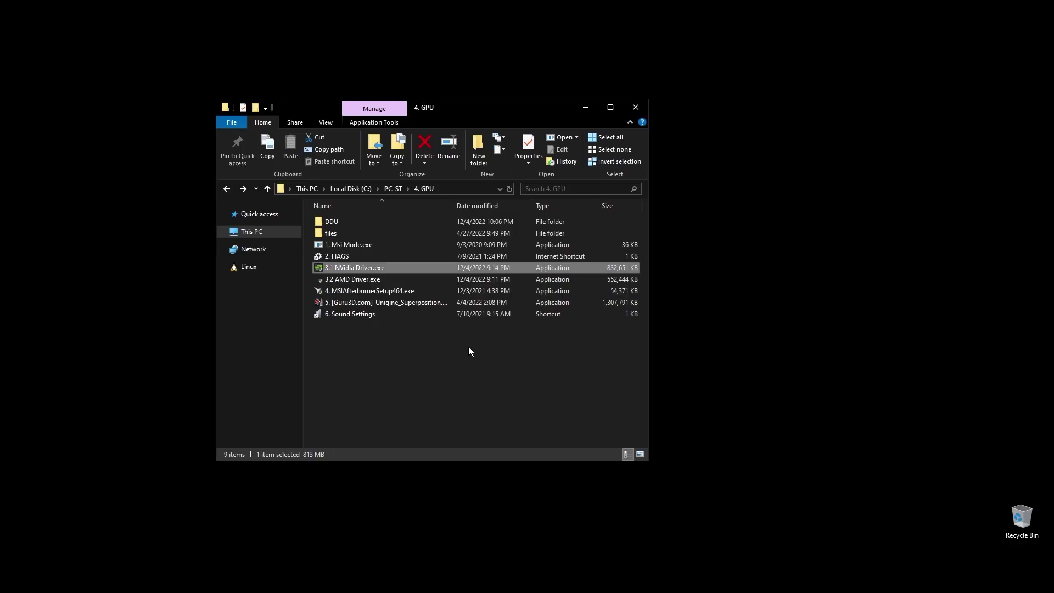
left_click(744, 365)
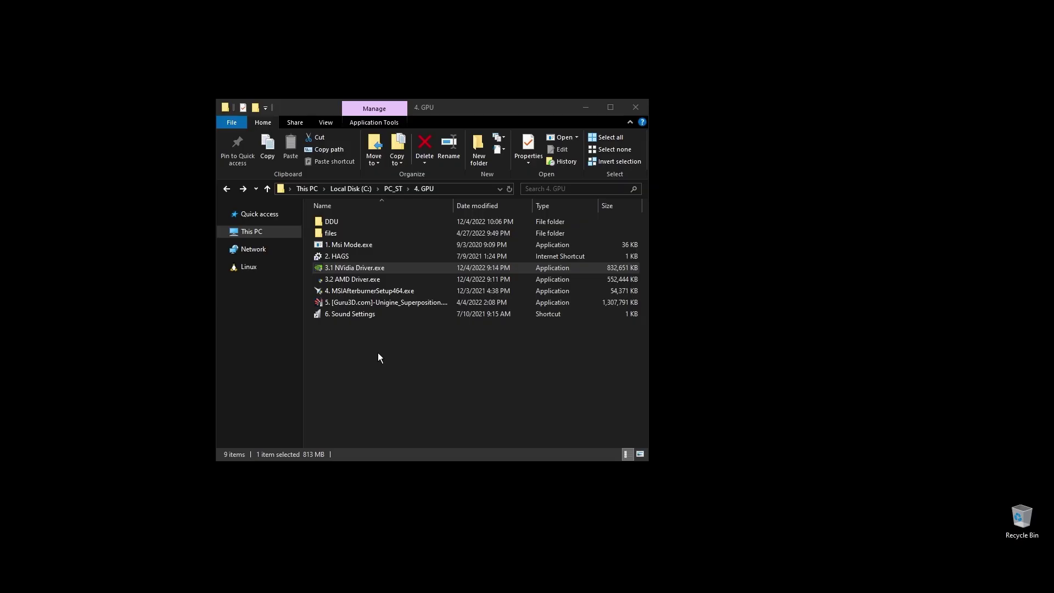
Step: Check the GPU scheduling option on the Graphics settings page, then close Settings
double_click(348, 256)
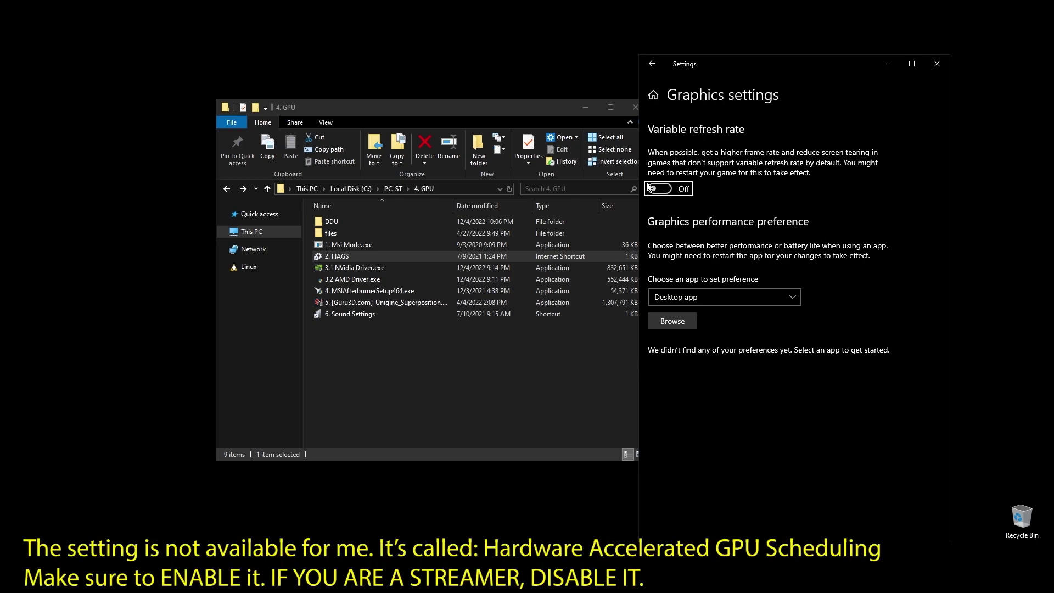
left_click(937, 63)
double_click(341, 313)
Step: Set a 24 bit, 48000 Hz default format on the first playback device and the default Speakers
right_click(198, 183)
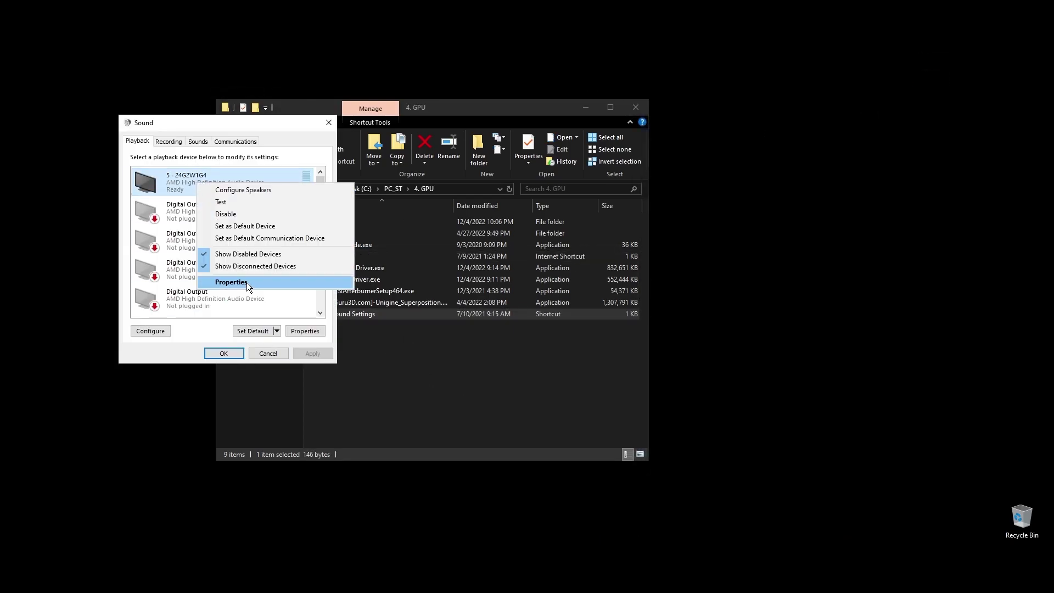
left_click(246, 282)
left_click(247, 193)
left_click(224, 244)
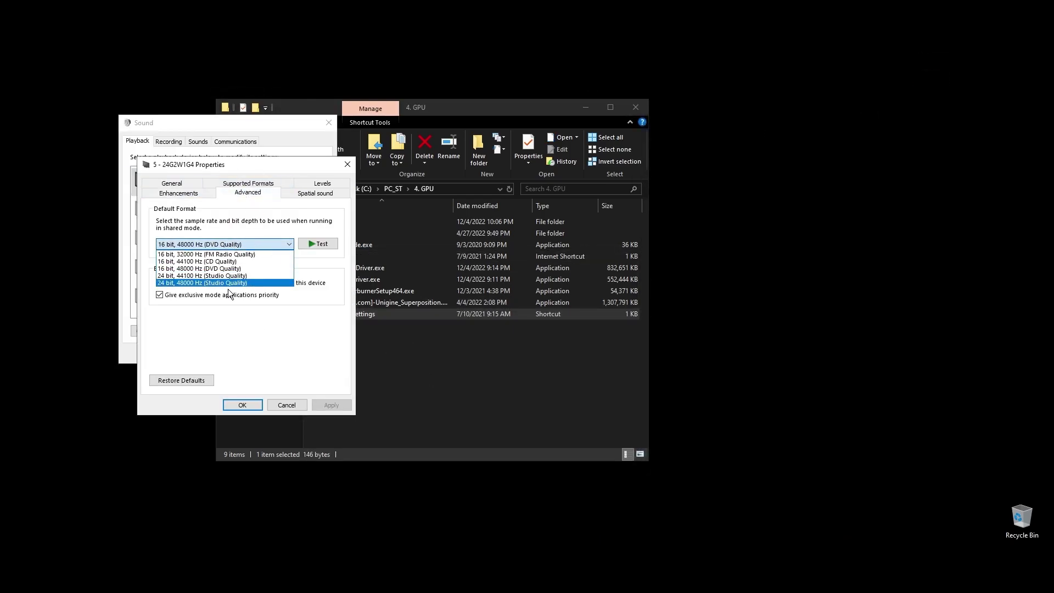
left_click(222, 283)
left_click(243, 405)
right_click(259, 216)
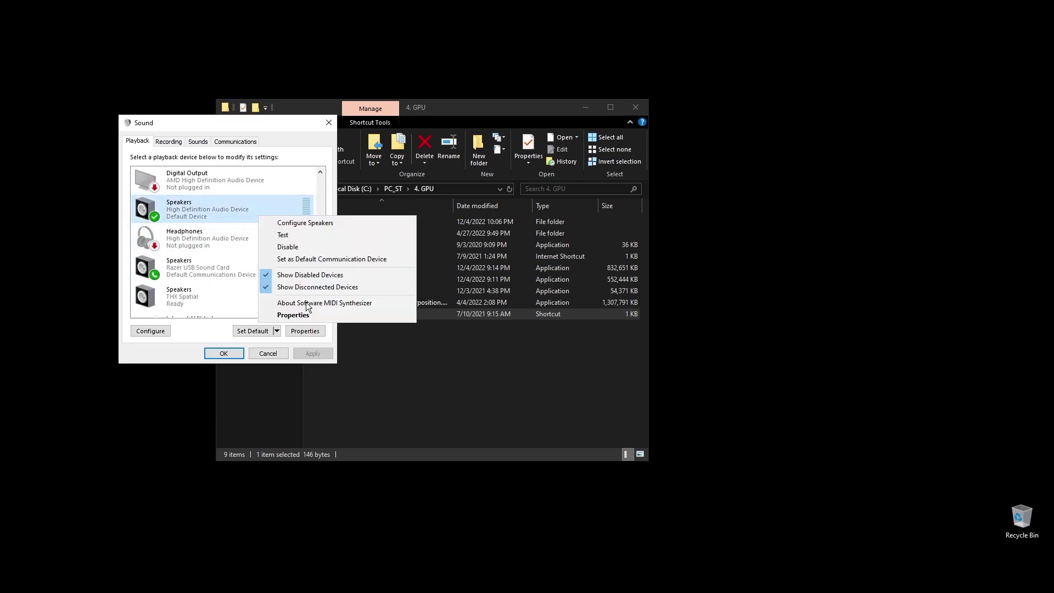
left_click(297, 315)
left_click(229, 183)
left_click(225, 234)
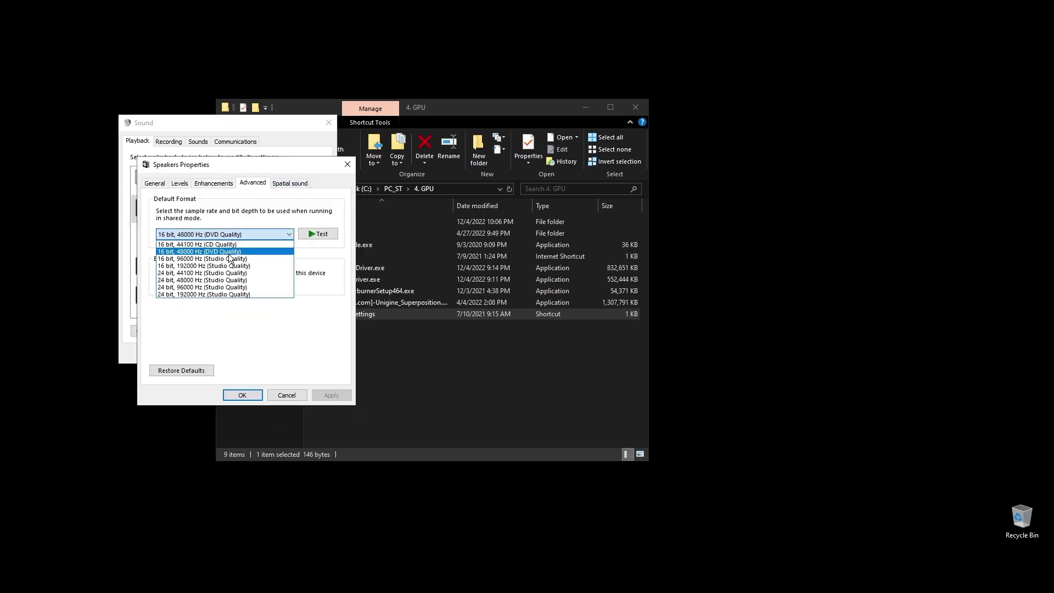
left_click(222, 279)
left_click(243, 395)
Step: Set 48000 Hz default formats on the Razer USB speakers and THX Spatial speakers (16 bit)
right_click(214, 266)
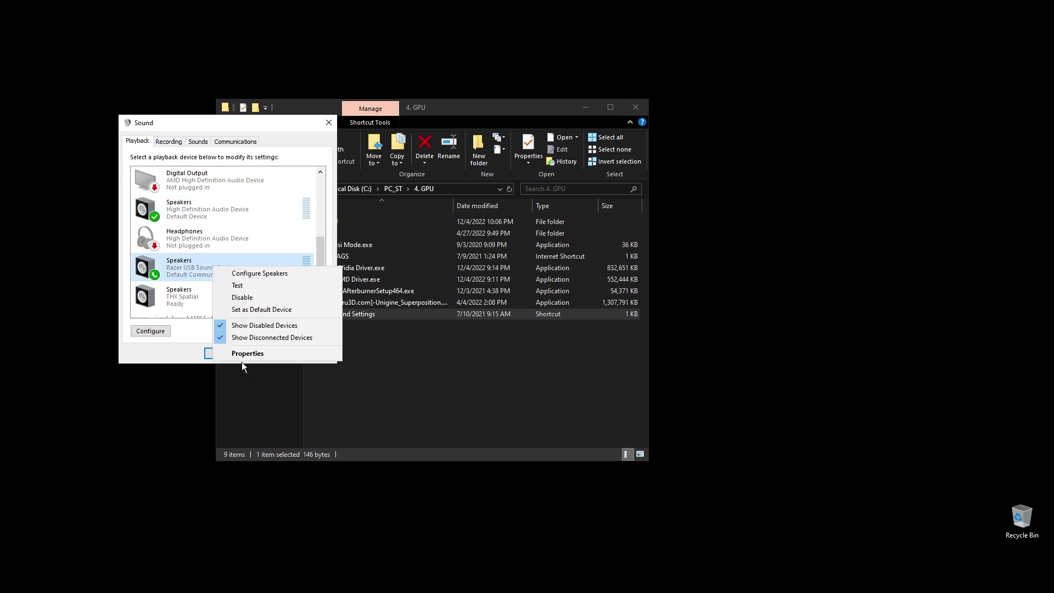
left_click(247, 353)
left_click(228, 183)
left_click(224, 235)
left_click(215, 262)
left_click(242, 395)
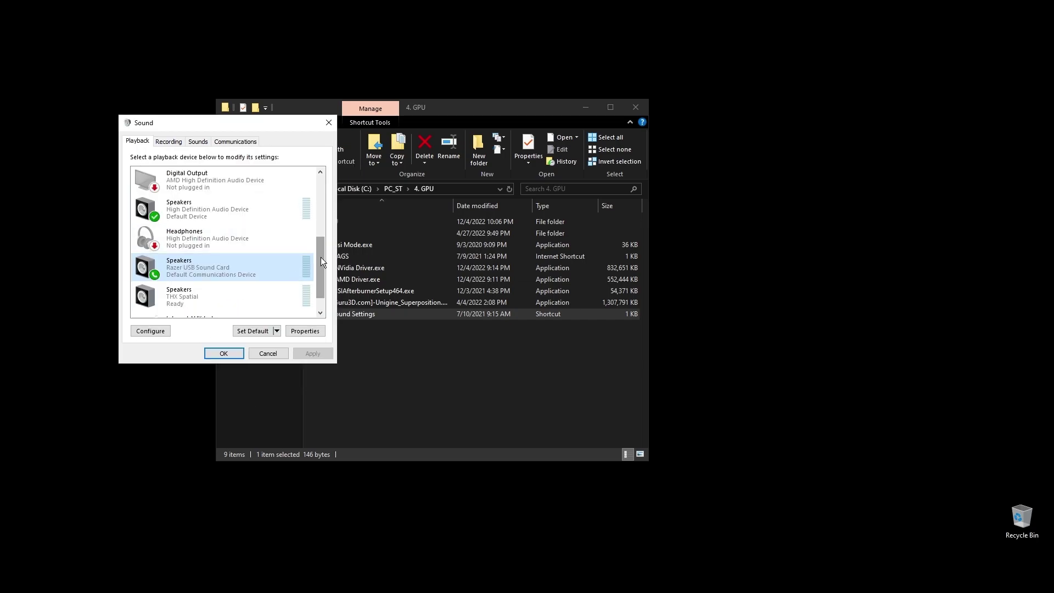
scroll(321, 257, "down", 1)
right_click(190, 270)
left_click(226, 370)
left_click(208, 182)
left_click(224, 234)
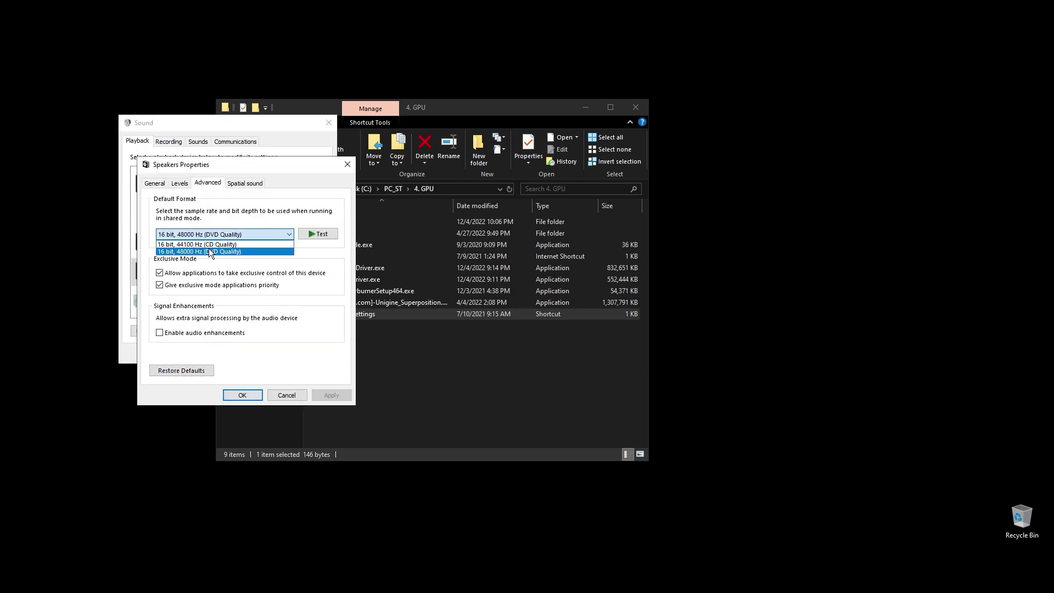
left_click(209, 251)
left_click(243, 394)
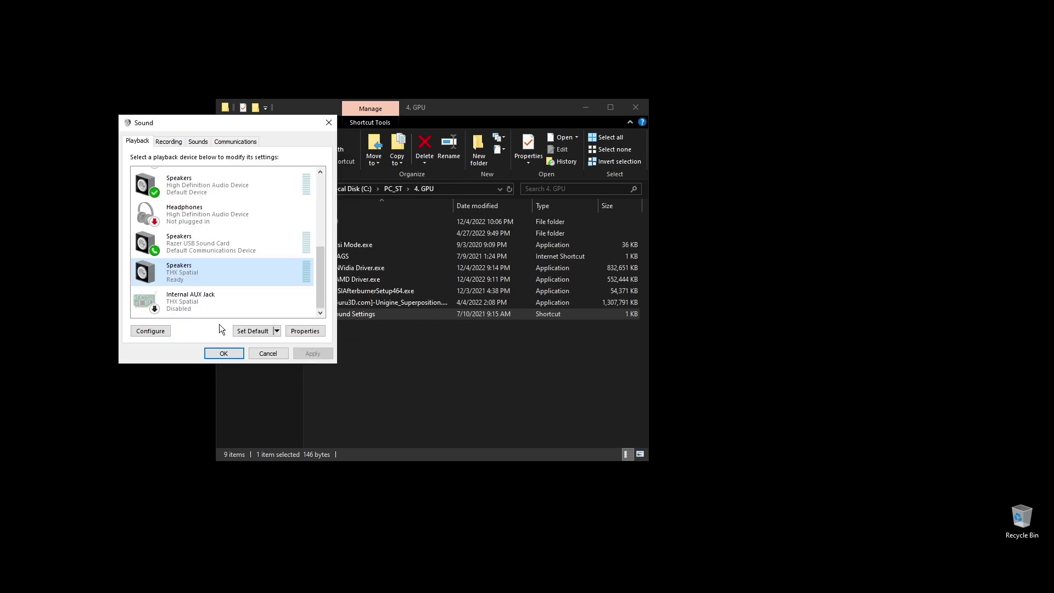
Step: Open System Information and copy the motherboard model B450 TOMAHAWK MAX (MS-7C02)
left_click(209, 357)
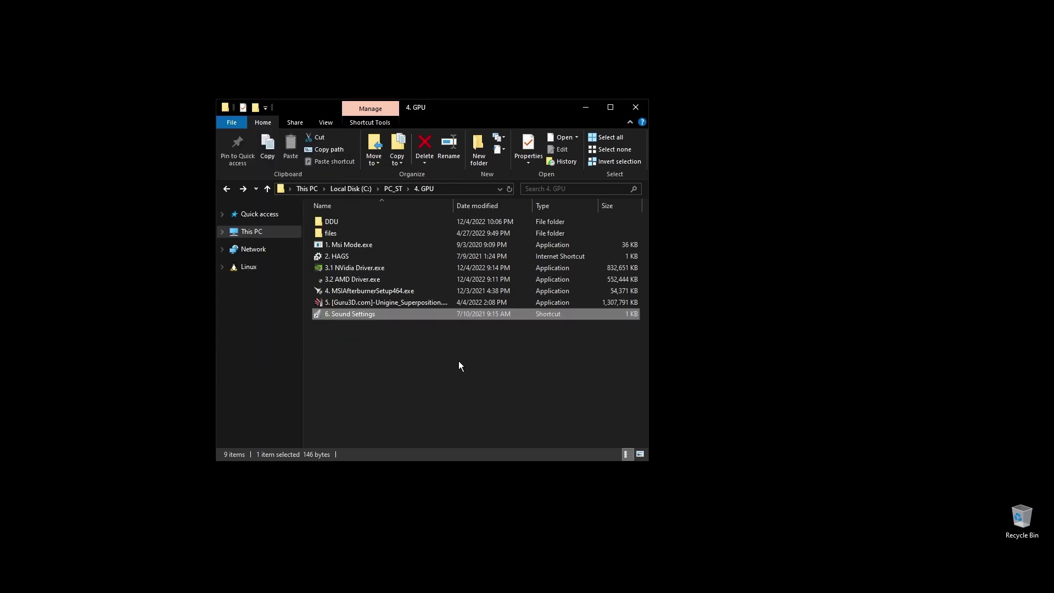
type("system")
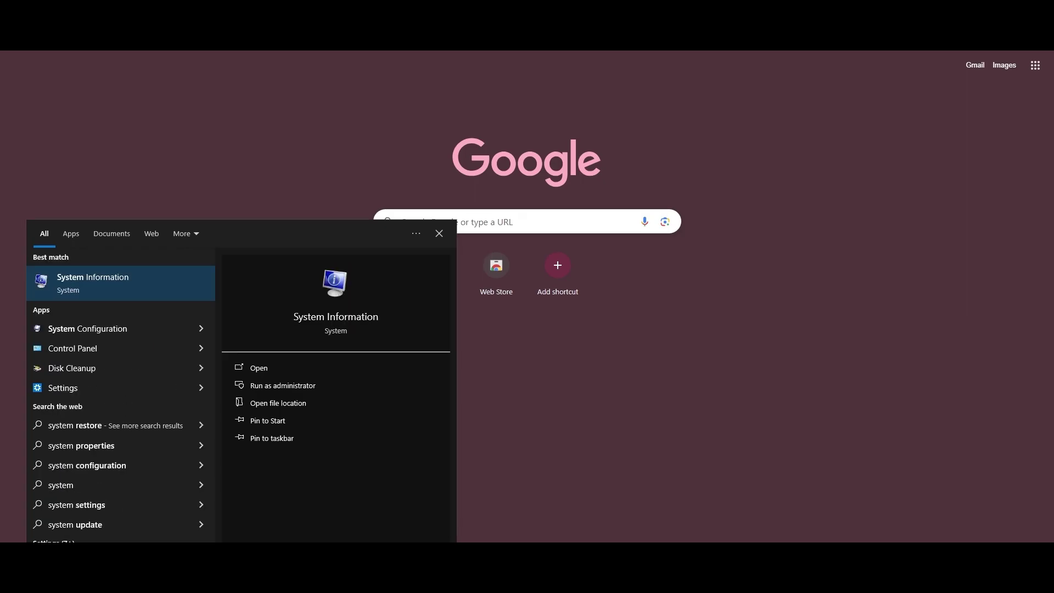
type(" information")
left_click(107, 283)
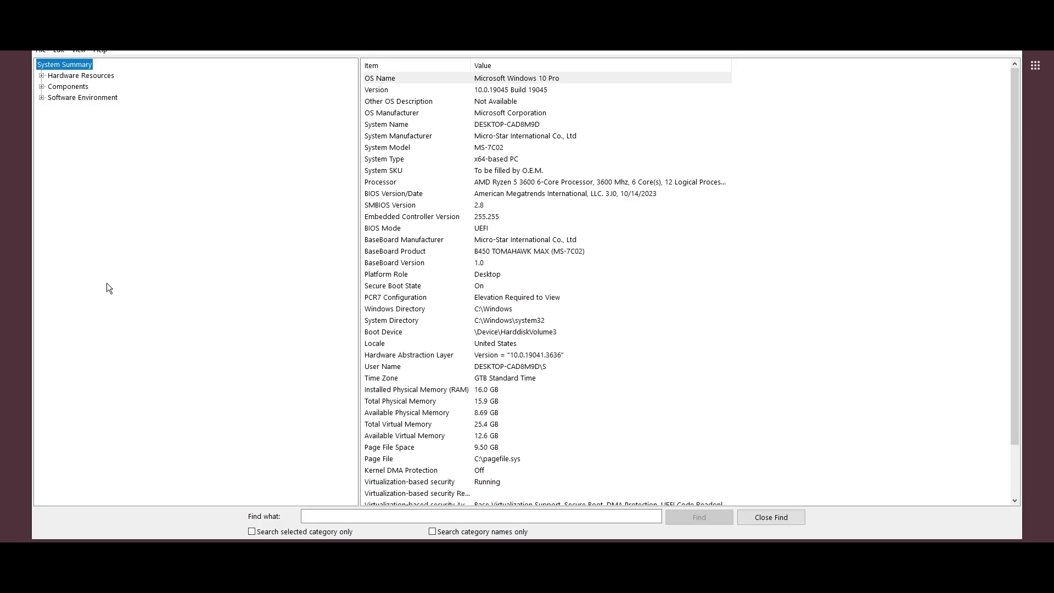
left_click(418, 250)
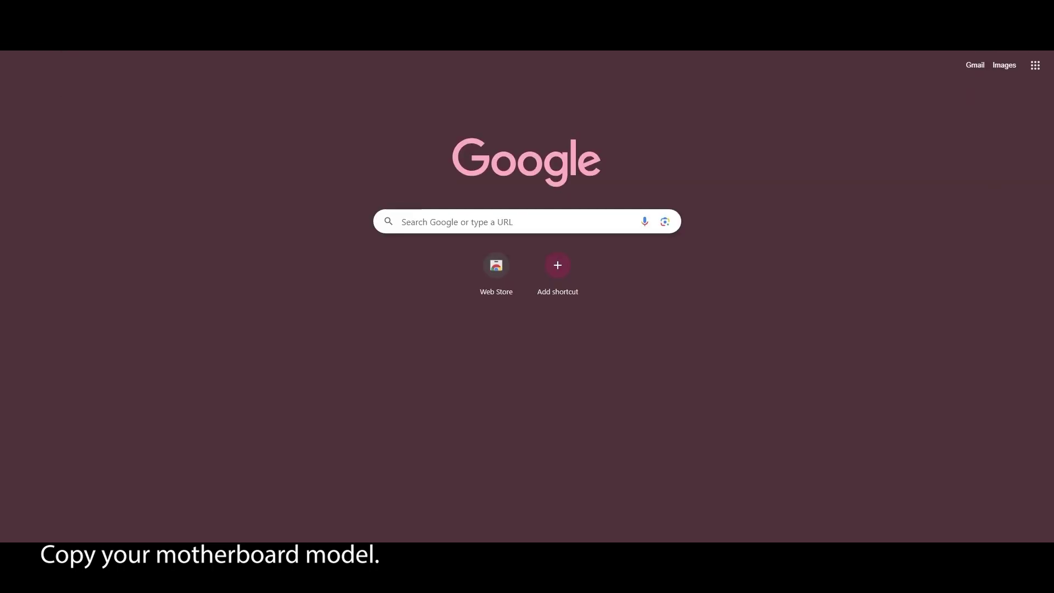
Step: Search the copied model online and start downloading BIOS 7C02v3I from MSI's support page
type("BaseBoard Product B450 TOMAHAWK MAX (MS-7C02)")
key("Return")
left_click(152, 231)
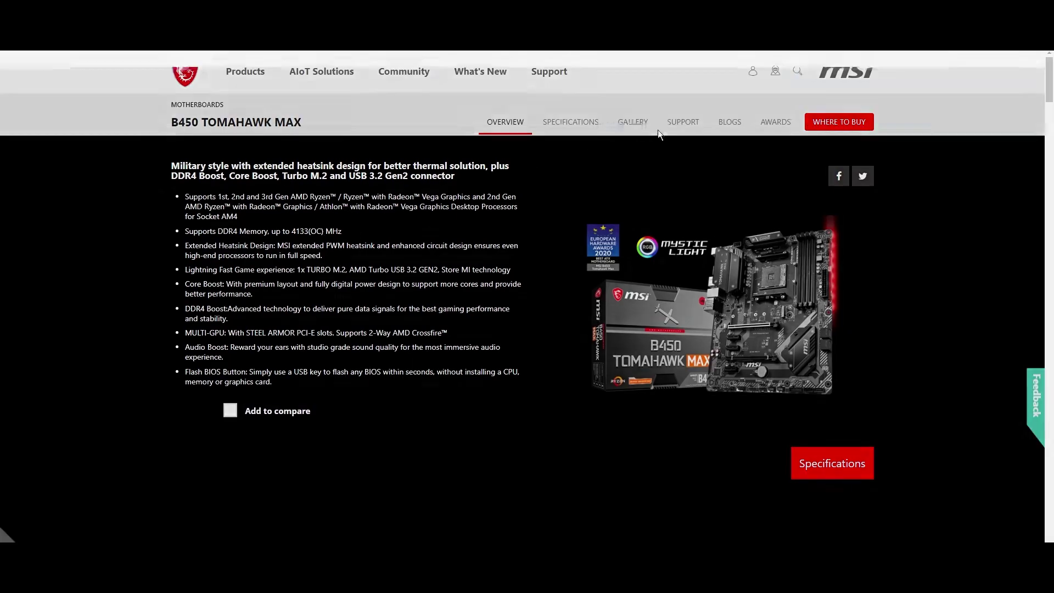
left_click(892, 78)
left_click(692, 124)
scroll(693, 141, "down", 1)
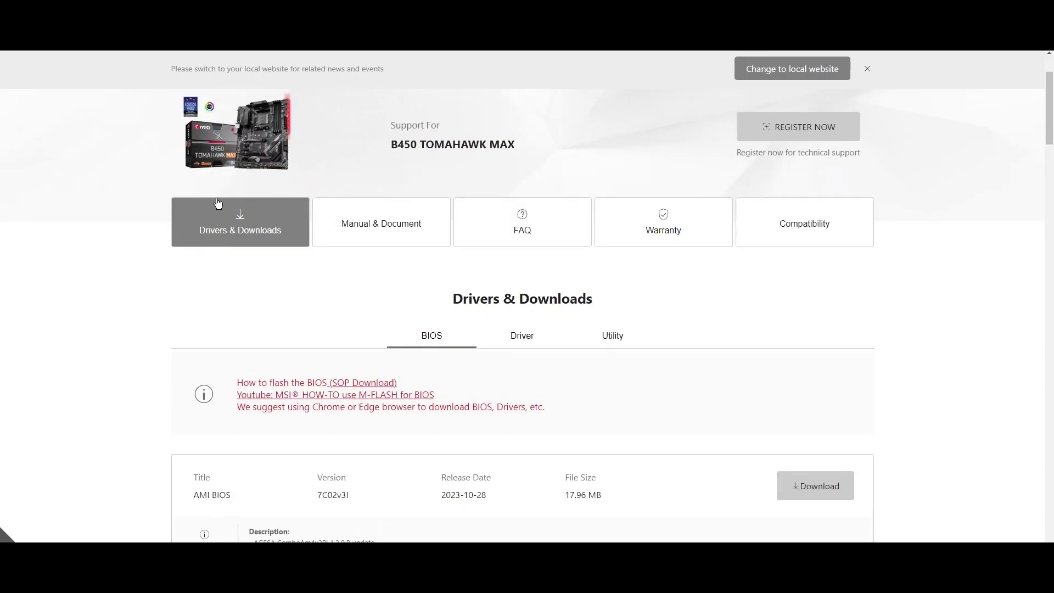
scroll(313, 288, "down", 2)
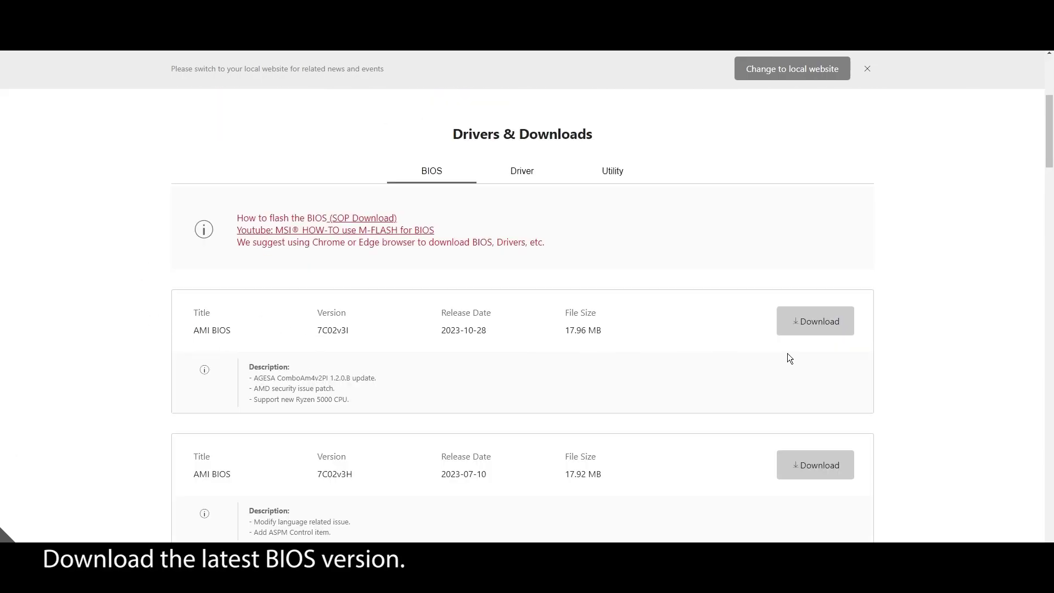
left_click(800, 330)
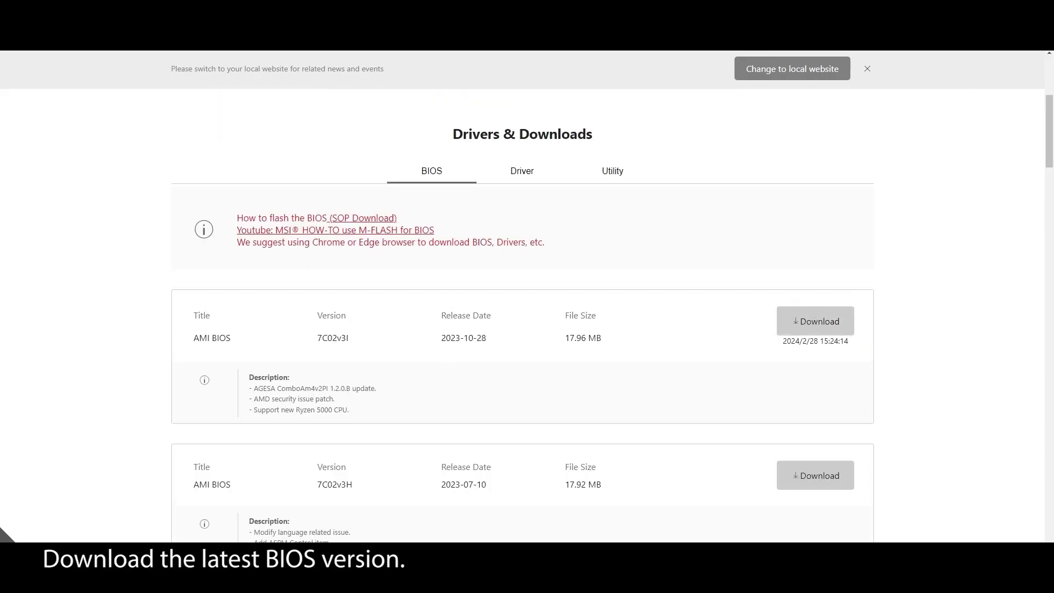
Step: Open Disk Management and shrink drive C: by 1024 MB
key("super")
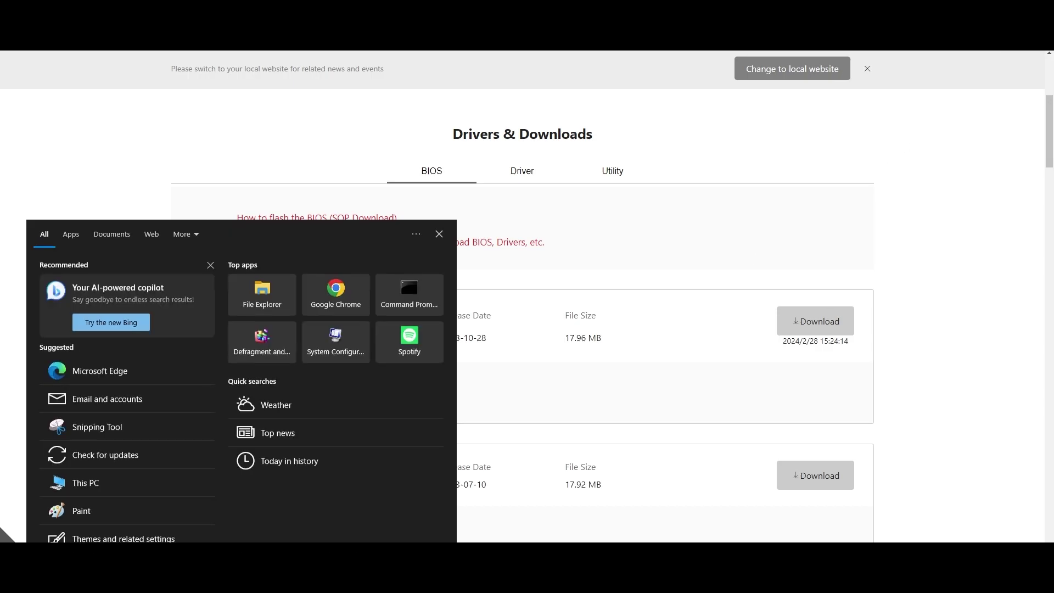
type("disk mana")
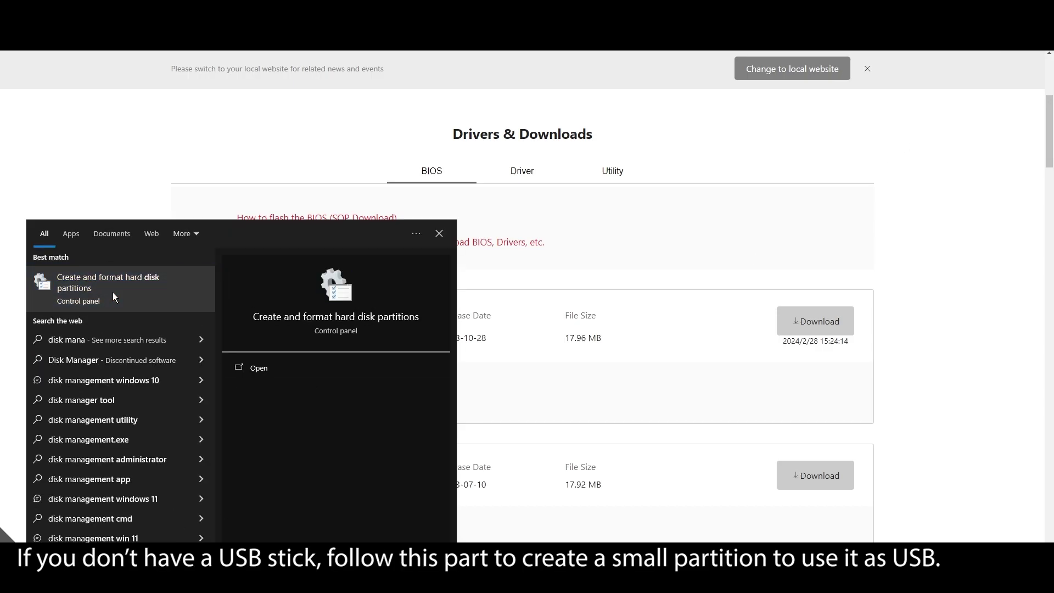
left_click(113, 292)
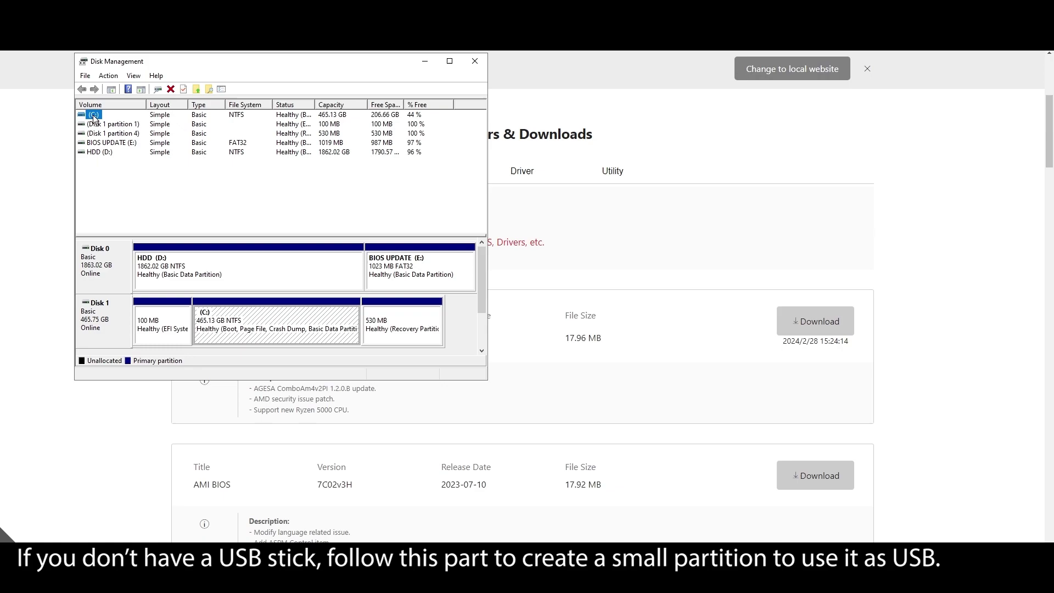
right_click(93, 118)
left_click(159, 200)
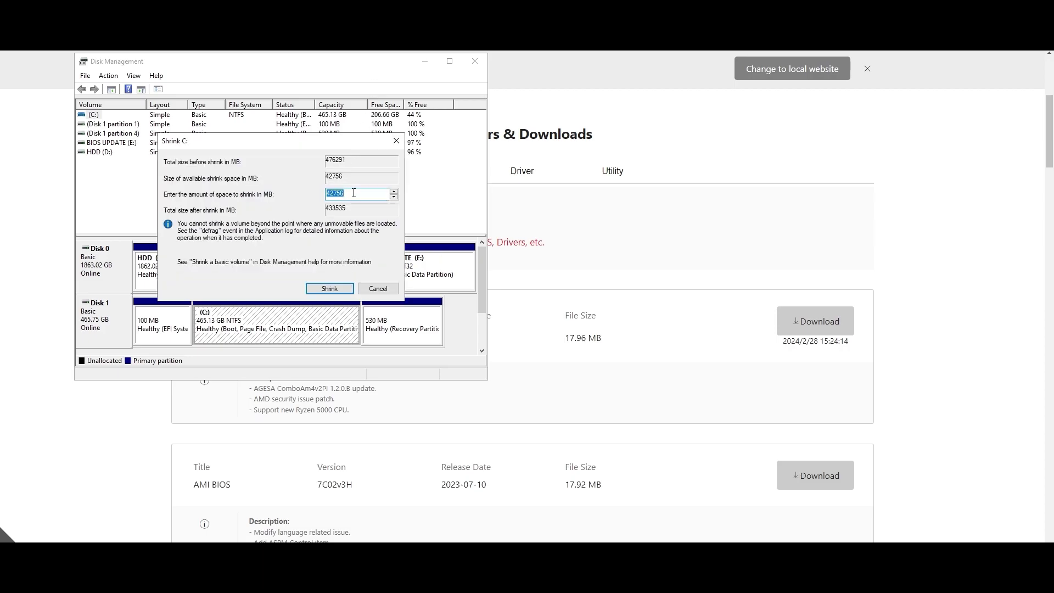
type("1024")
left_click(329, 288)
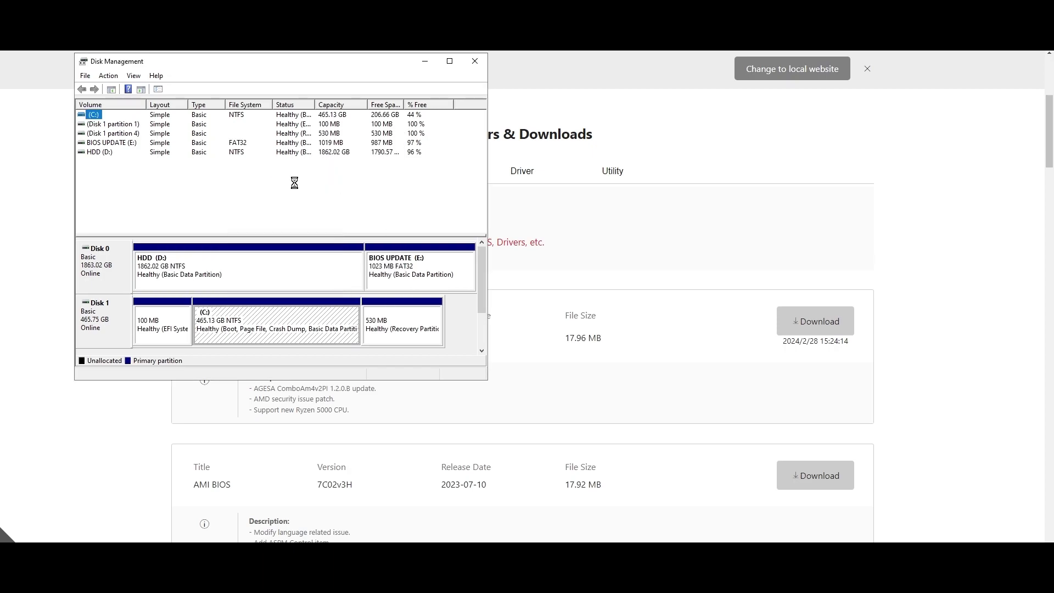
Step: Turn the 1 GB unallocated space into a FAT32 volume labelled BIOS Update
left_click_drag(488, 216, 683, 229)
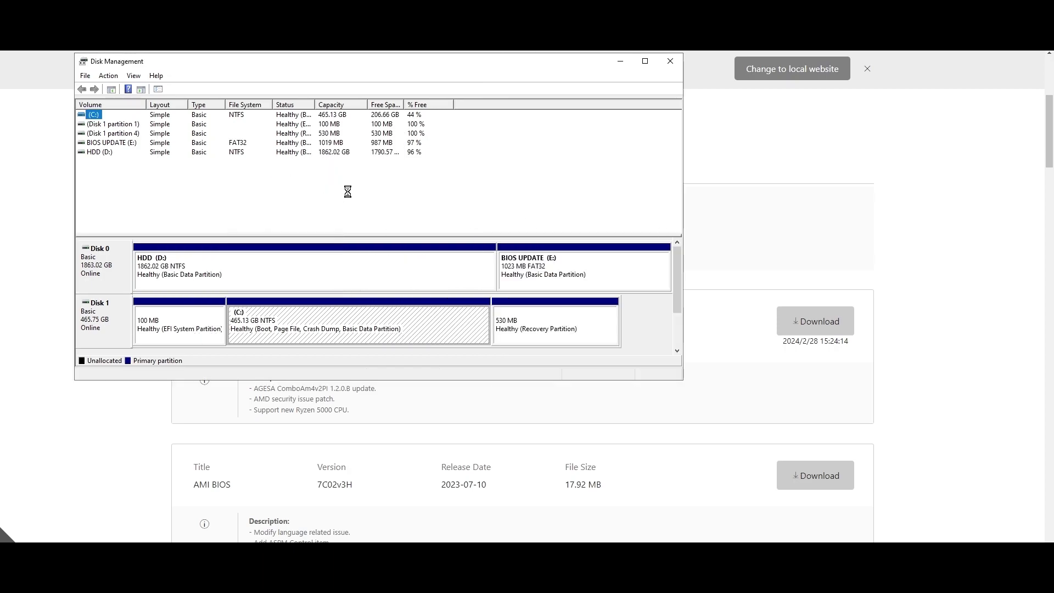
left_click(460, 322)
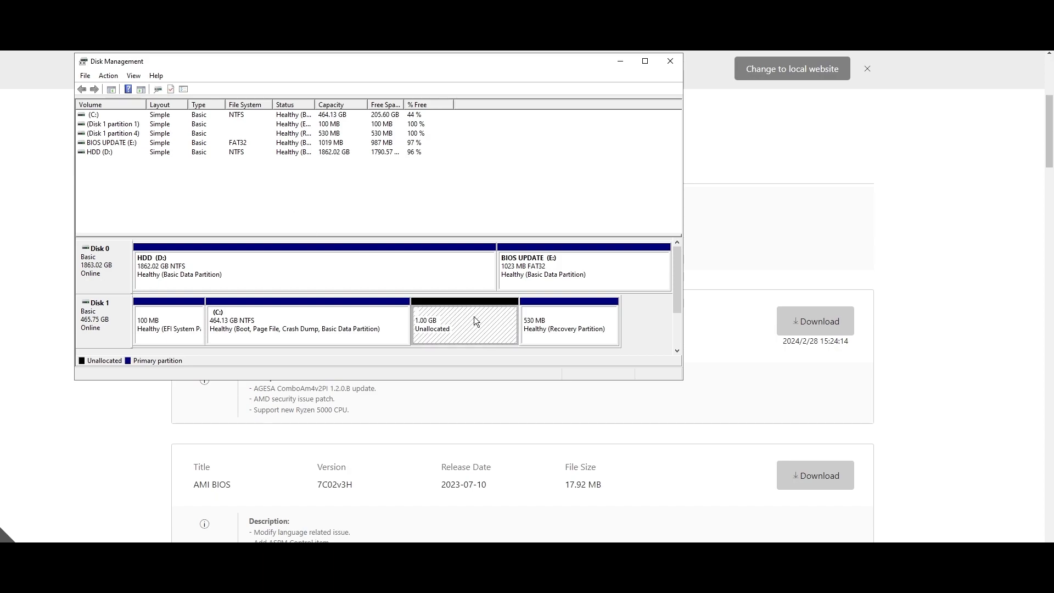
right_click(474, 317)
left_click(514, 328)
left_click(285, 310)
left_click(299, 309)
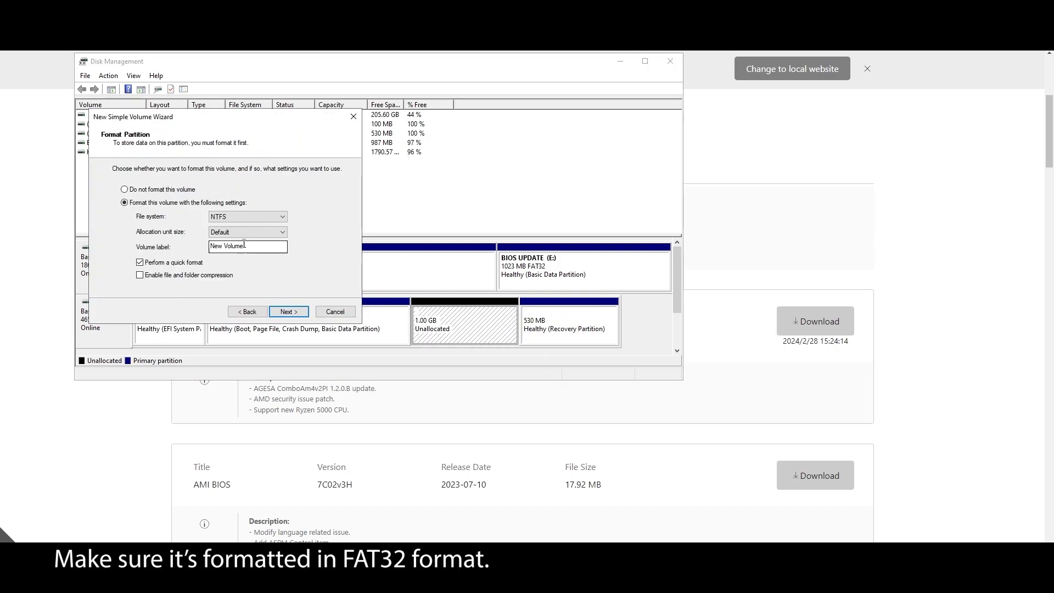
left_click(248, 216)
left_click(240, 232)
type("BIOS")
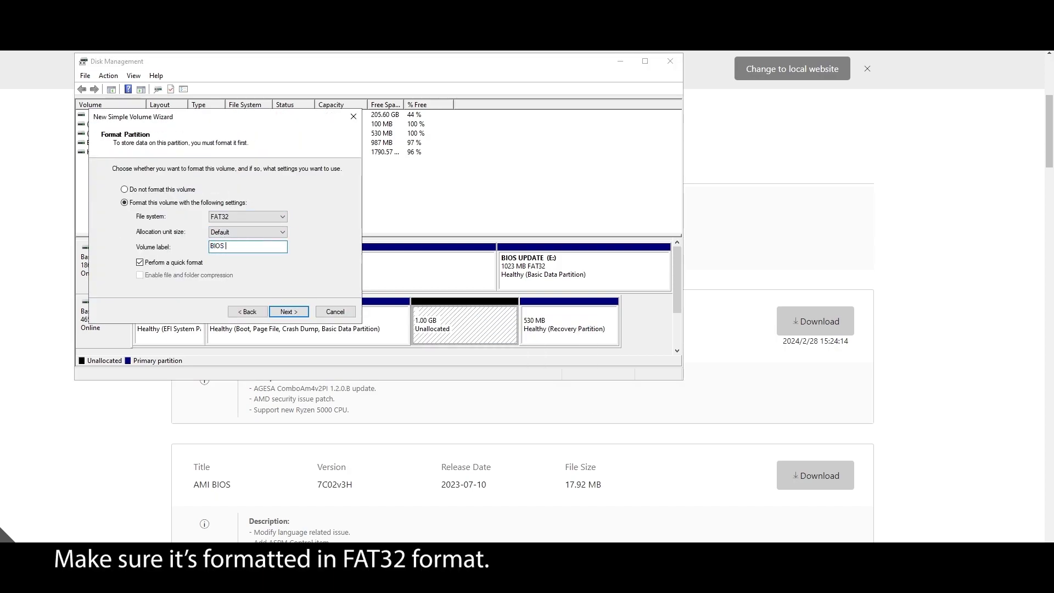
type("Update")
left_click(288, 311)
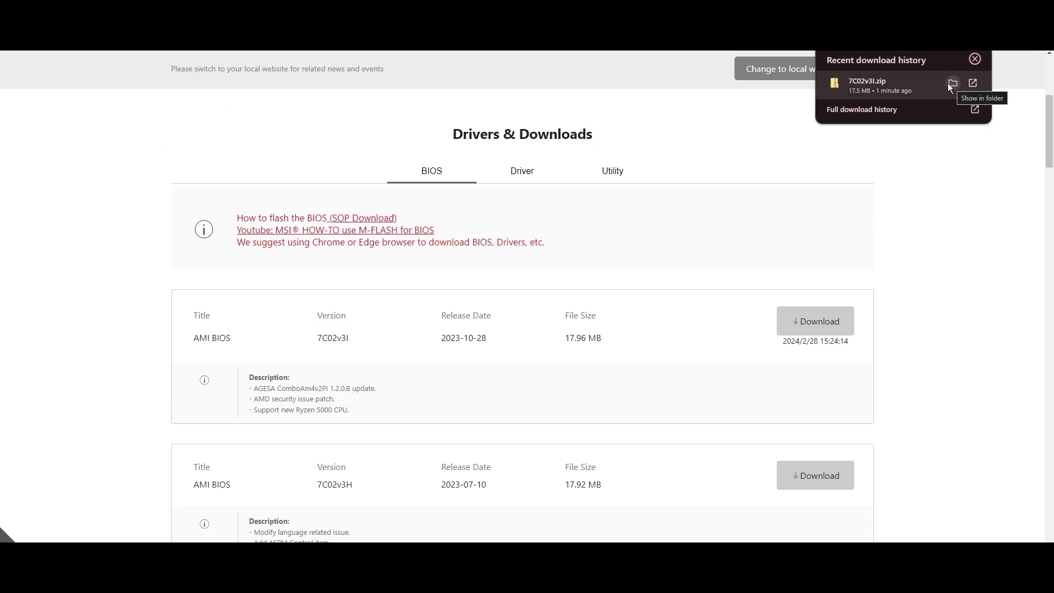
Step: Locate the downloaded 7C02v3I BIOS zip to extract onto the BIOS Update drive
left_click(948, 83)
right_click(280, 192)
key("Escape")
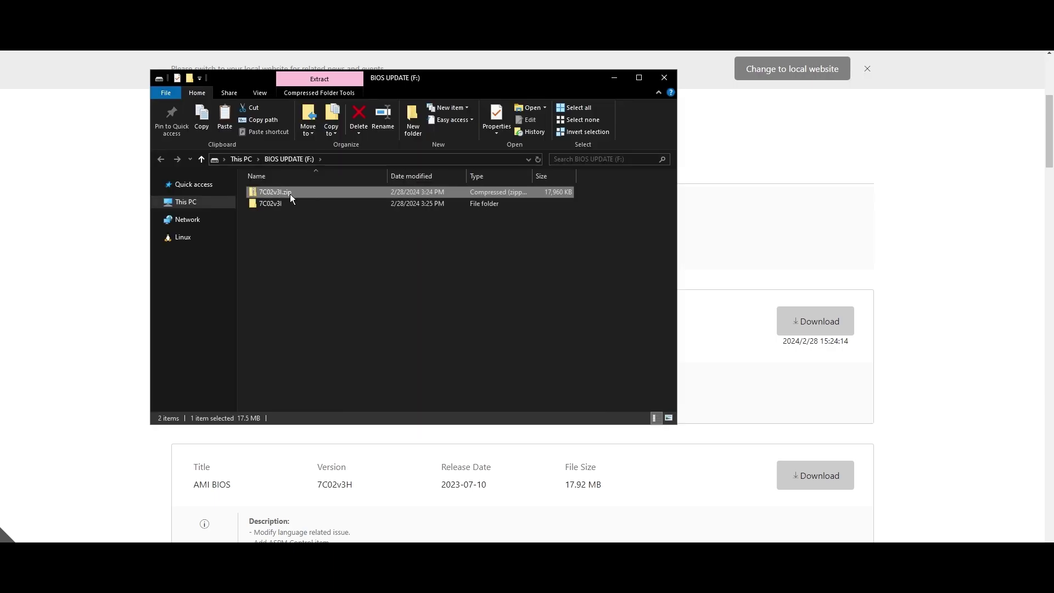